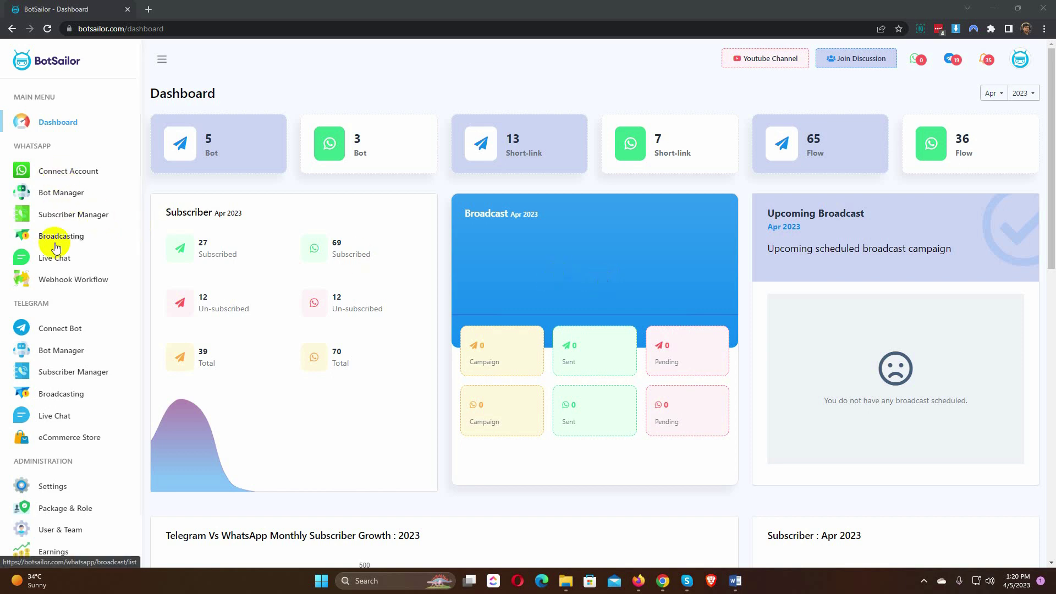
Step: Open Live Chat under WhatsApp in the left sidebar
click(53, 263)
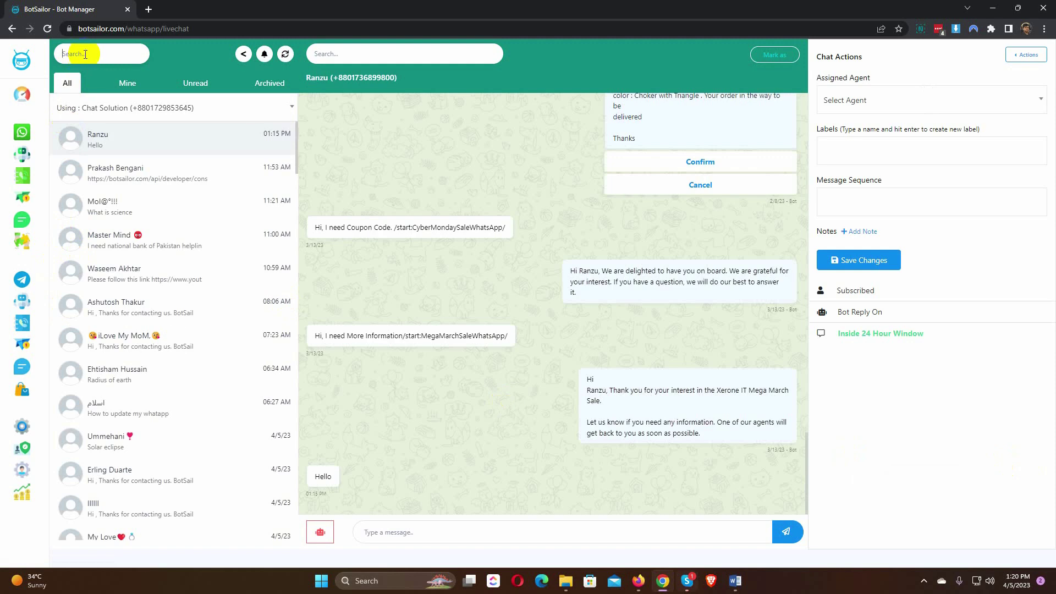
click(86, 53)
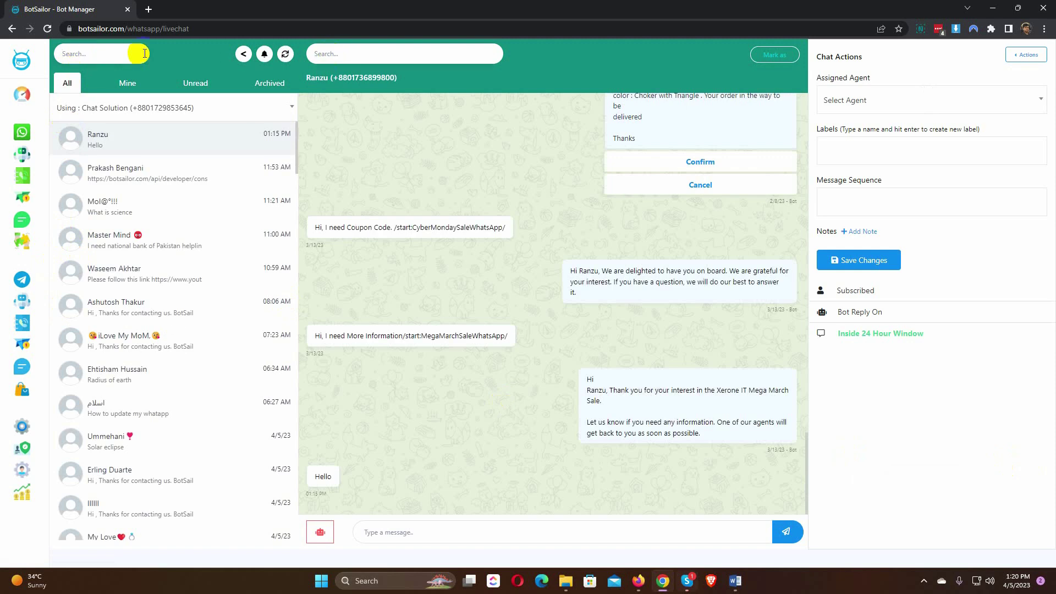
click(115, 53)
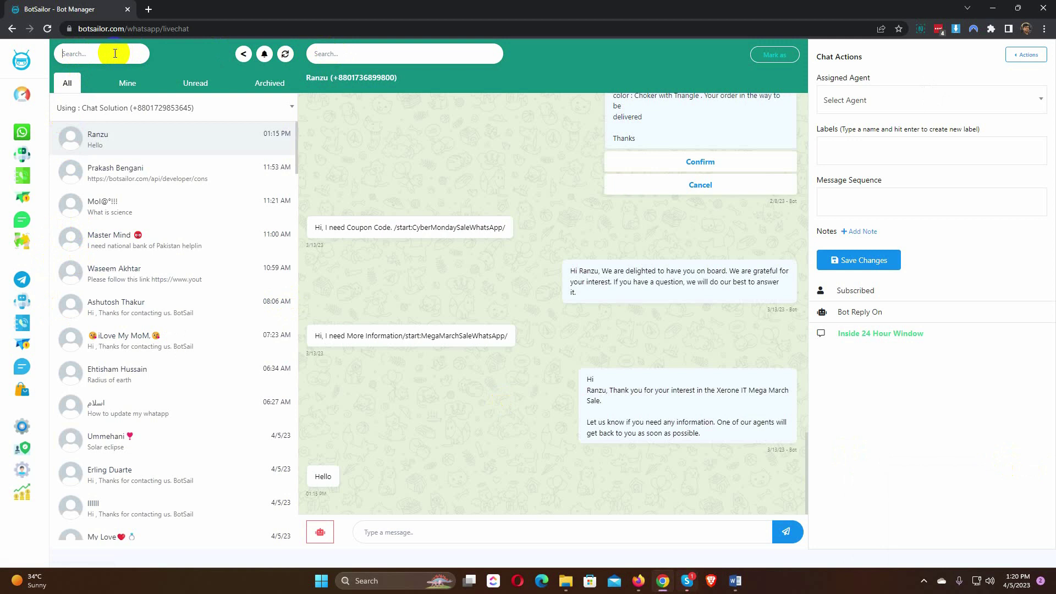
text(was)
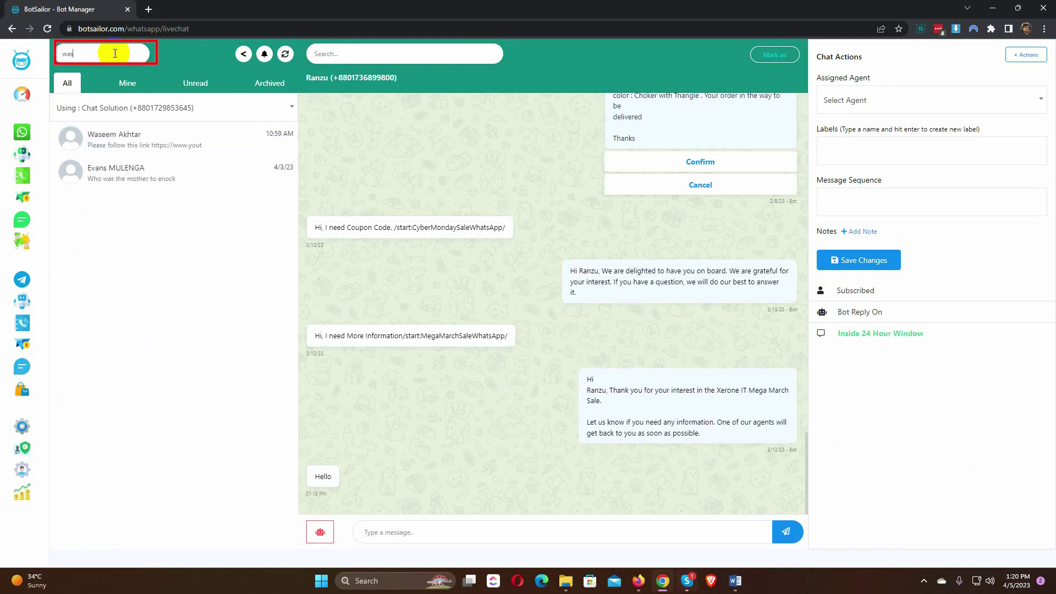
text(eem)
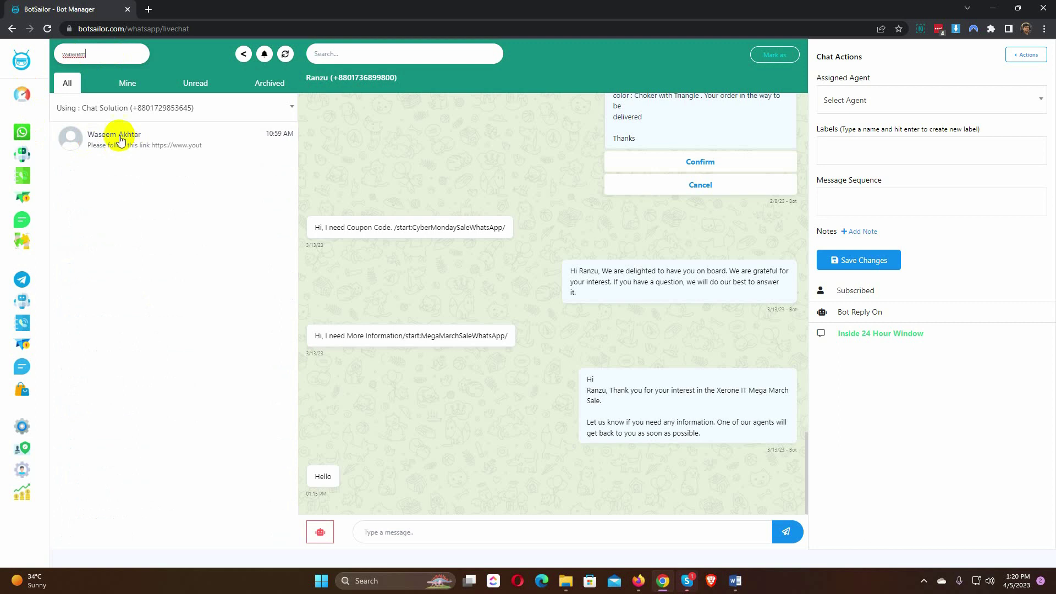
drag(99, 54, 57, 54)
key(BackSpace)
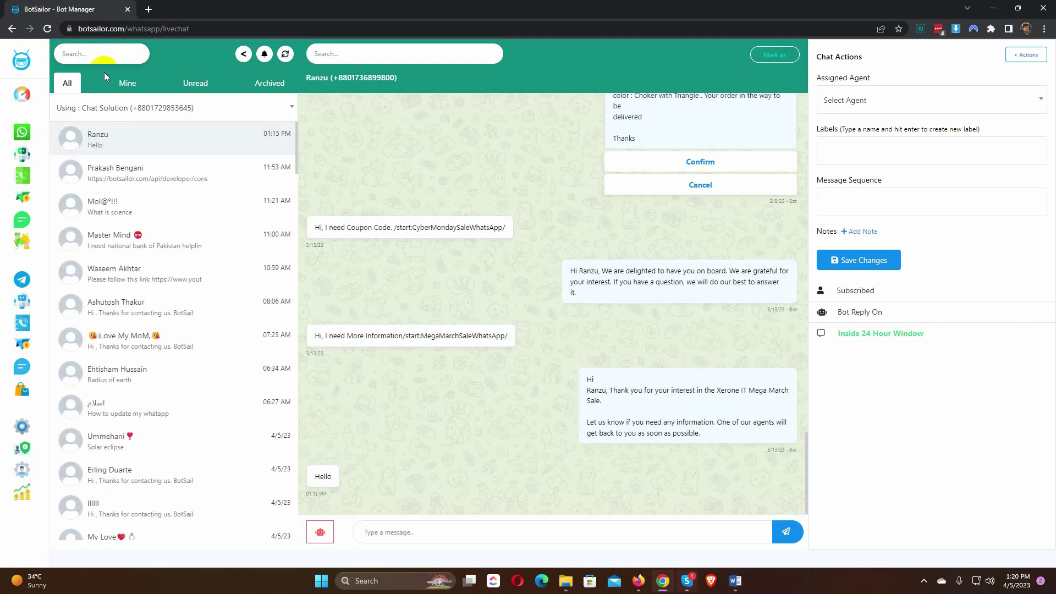
click(363, 53)
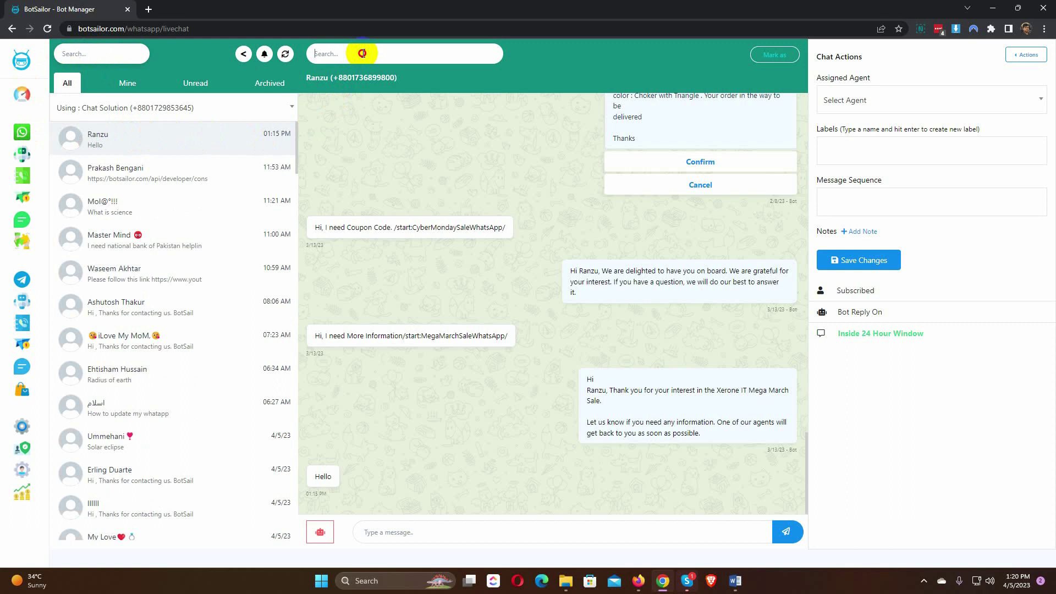
text(label)
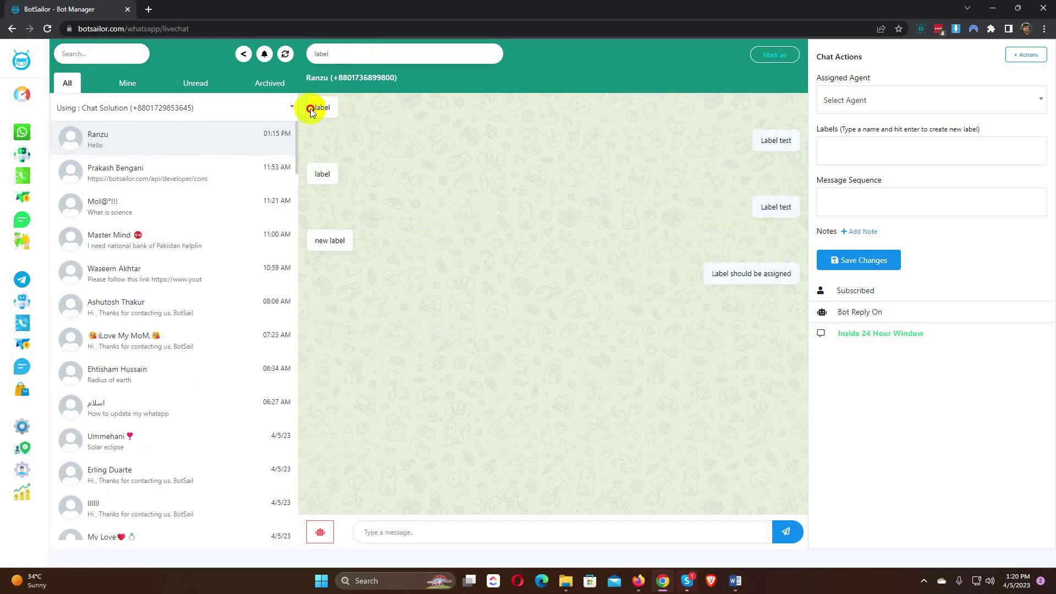
drag(310, 107, 358, 108)
click(352, 52)
key(BackSpace)
key(BackSpace)
key(BackSpace)
key(BackSpace)
key(BackSpace)
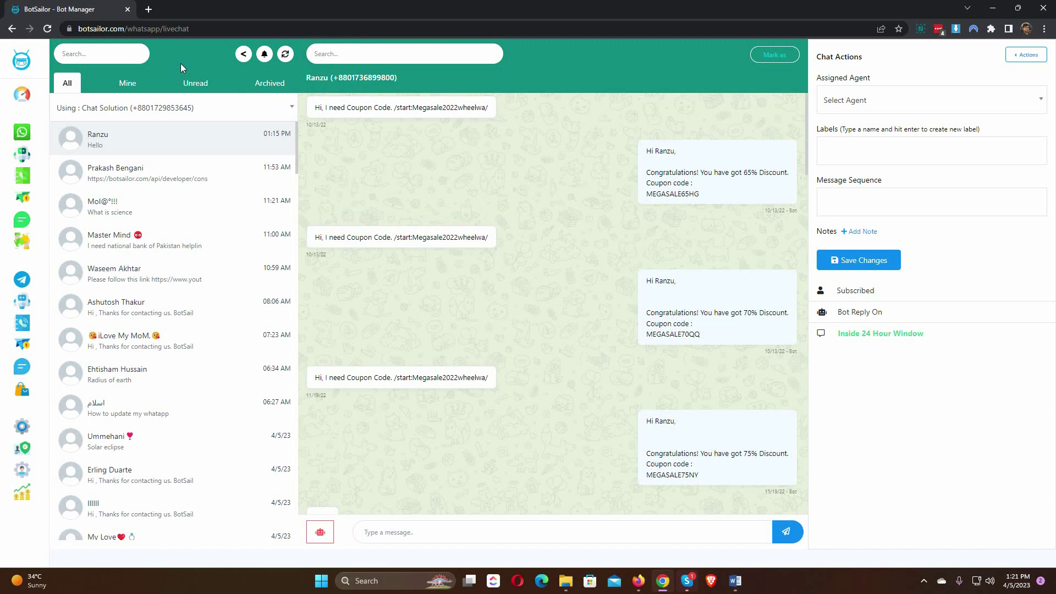
click(243, 54)
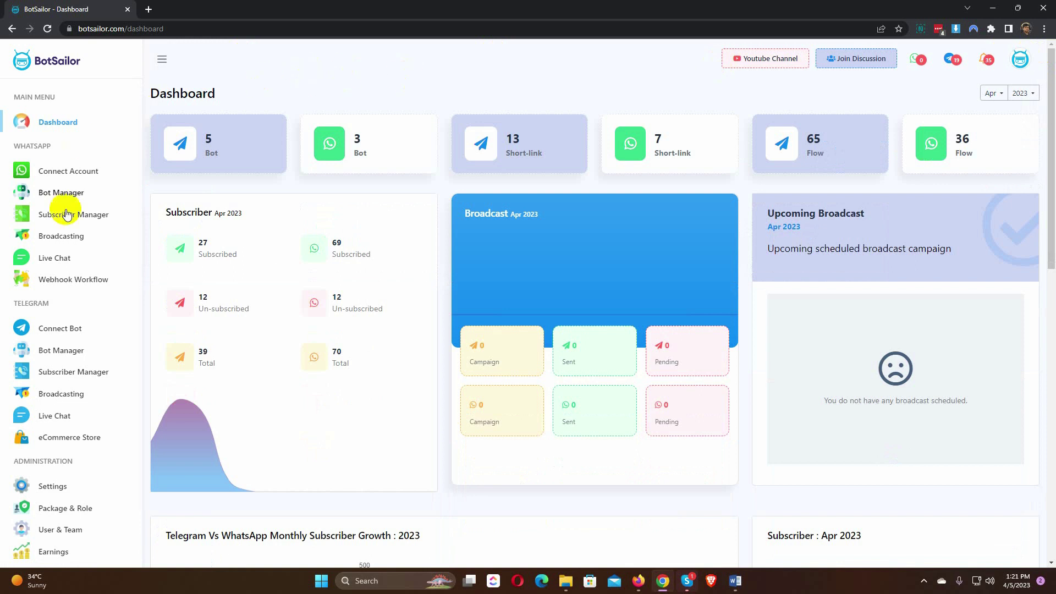
click(56, 262)
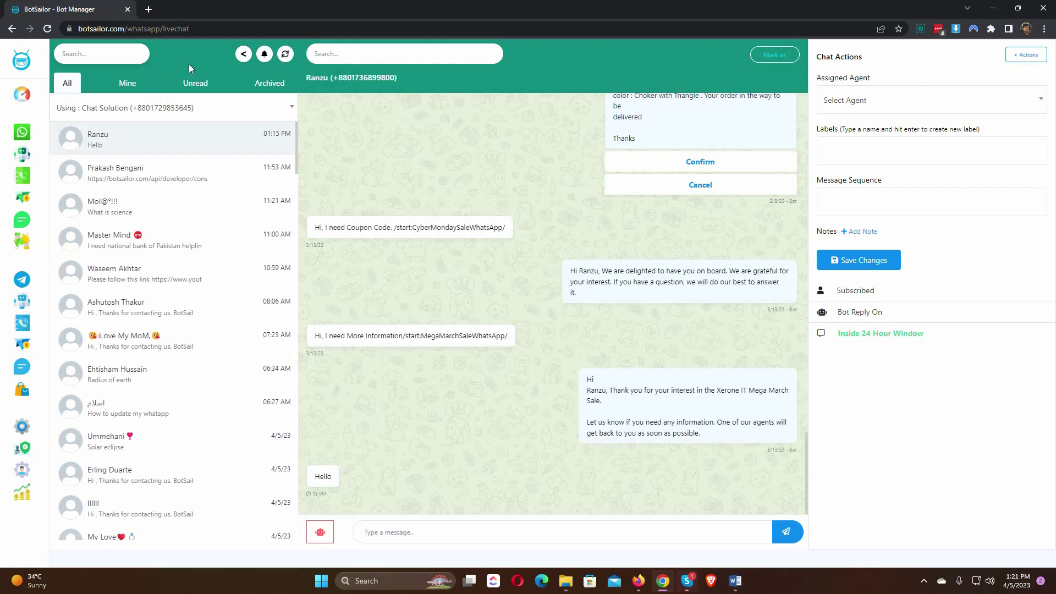
Step: Turn on incoming-chat notifications with the bell beside the chat-list search
click(265, 54)
click(265, 55)
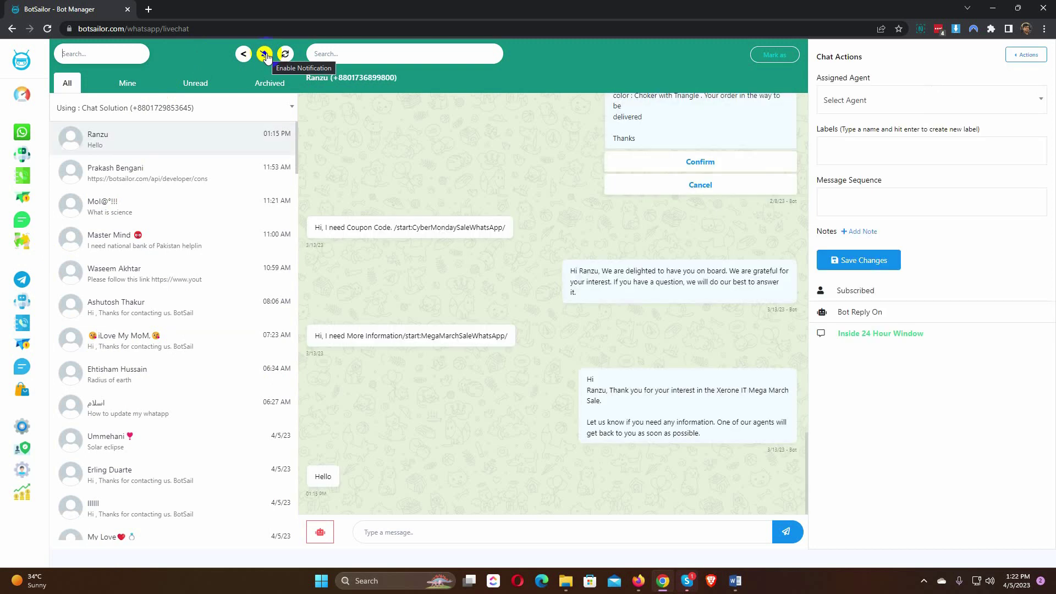
click(265, 55)
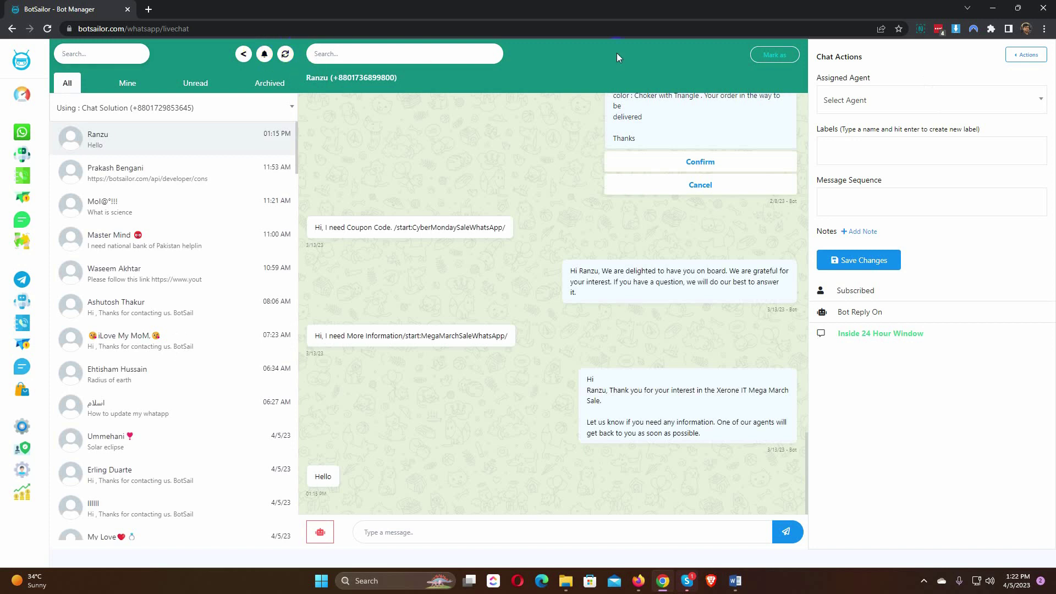
Step: Mark the open conversation as Unread, then back to Read
click(772, 57)
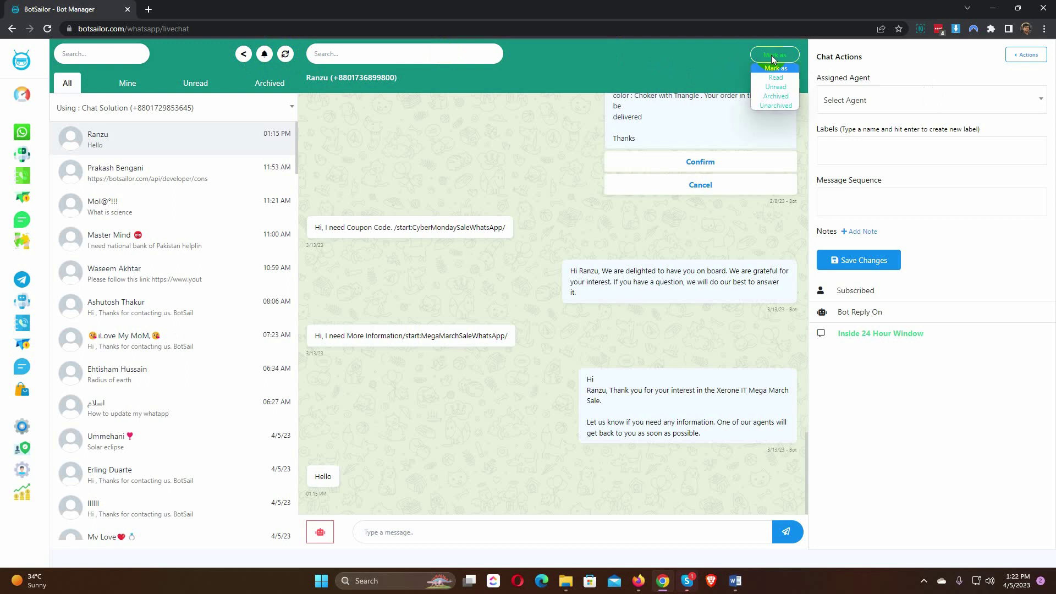
click(778, 86)
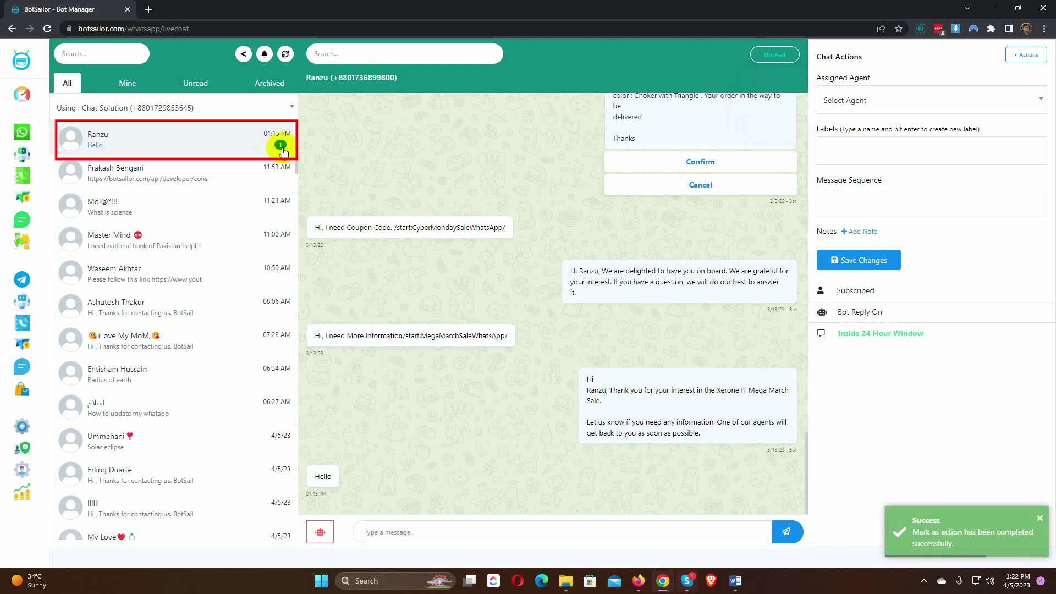
click(772, 55)
click(779, 79)
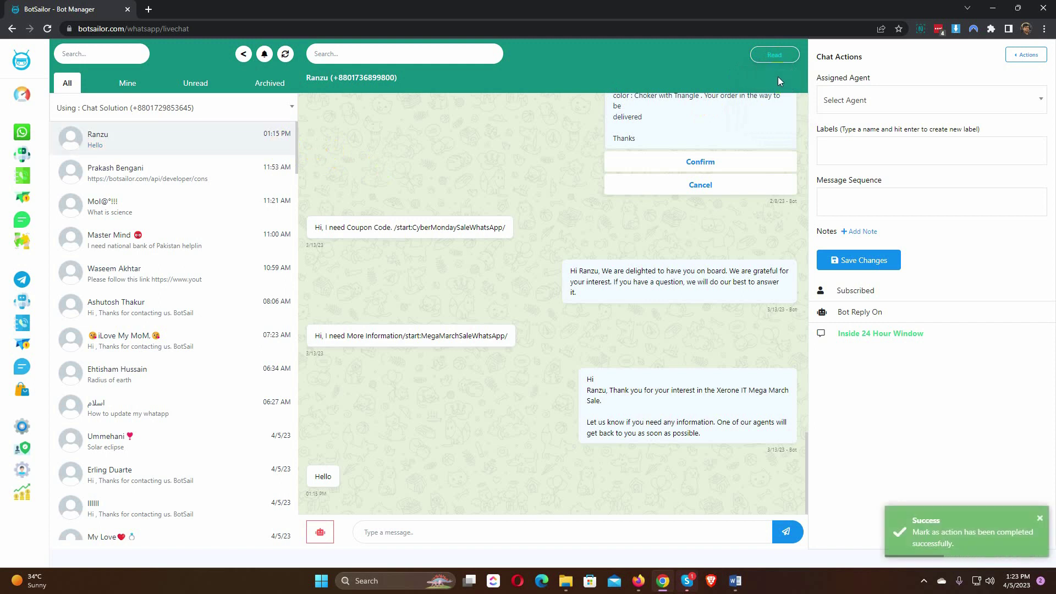
click(332, 95)
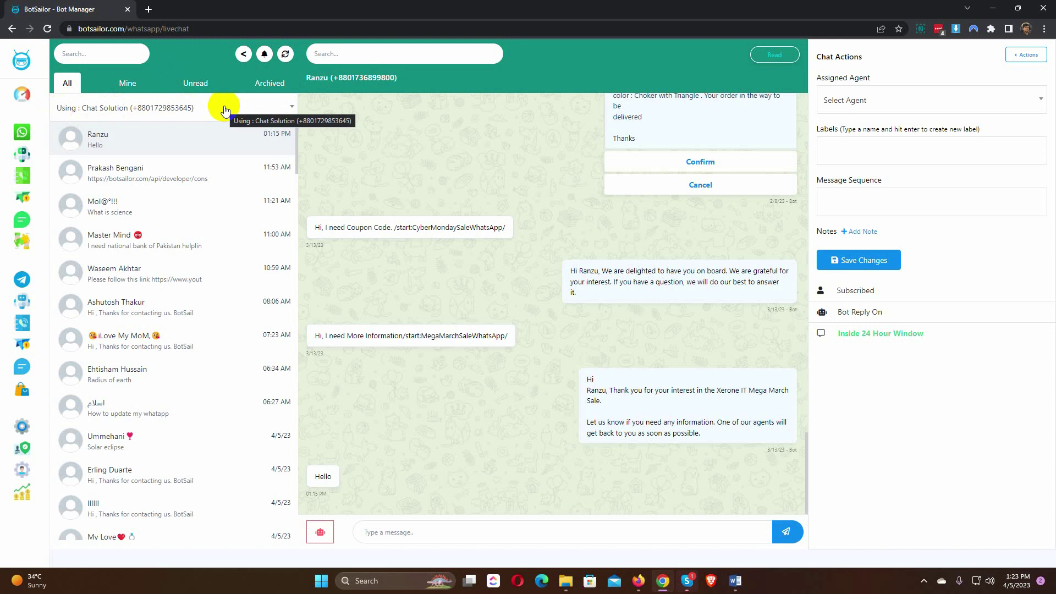
click(221, 106)
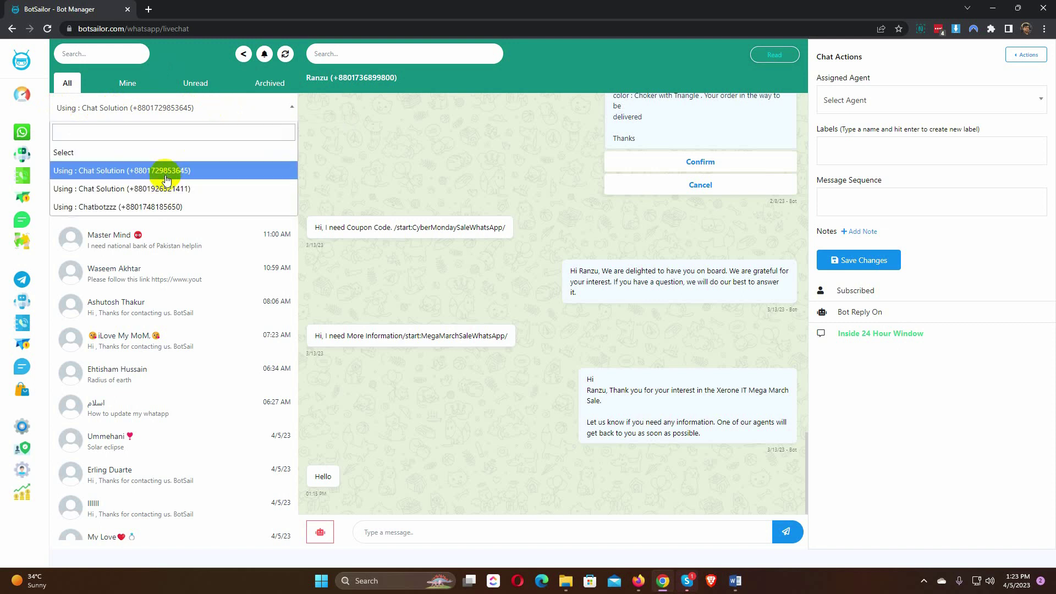
click(165, 189)
click(212, 106)
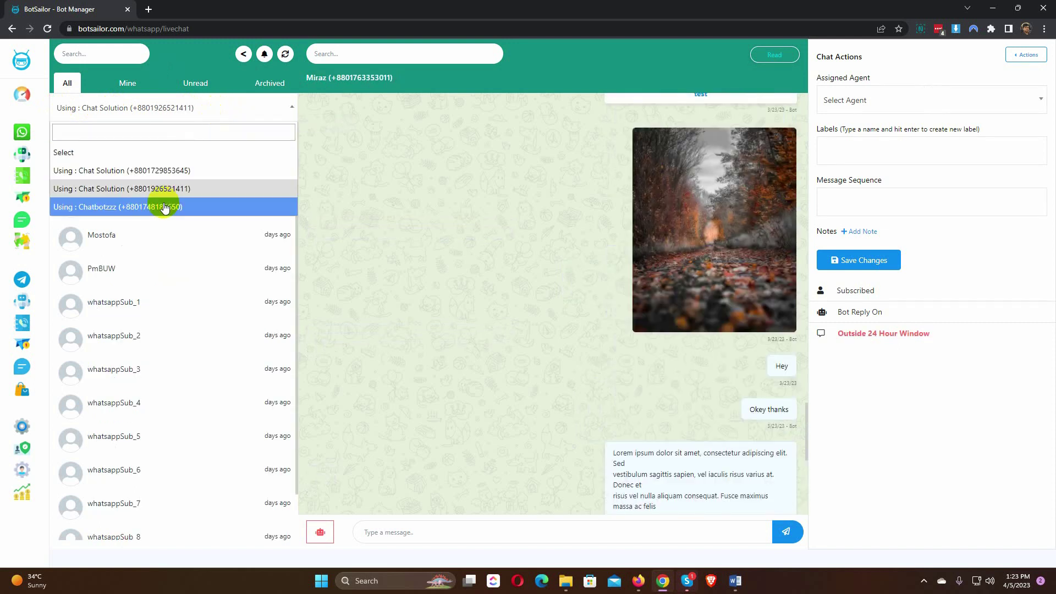
click(165, 206)
click(219, 106)
click(178, 170)
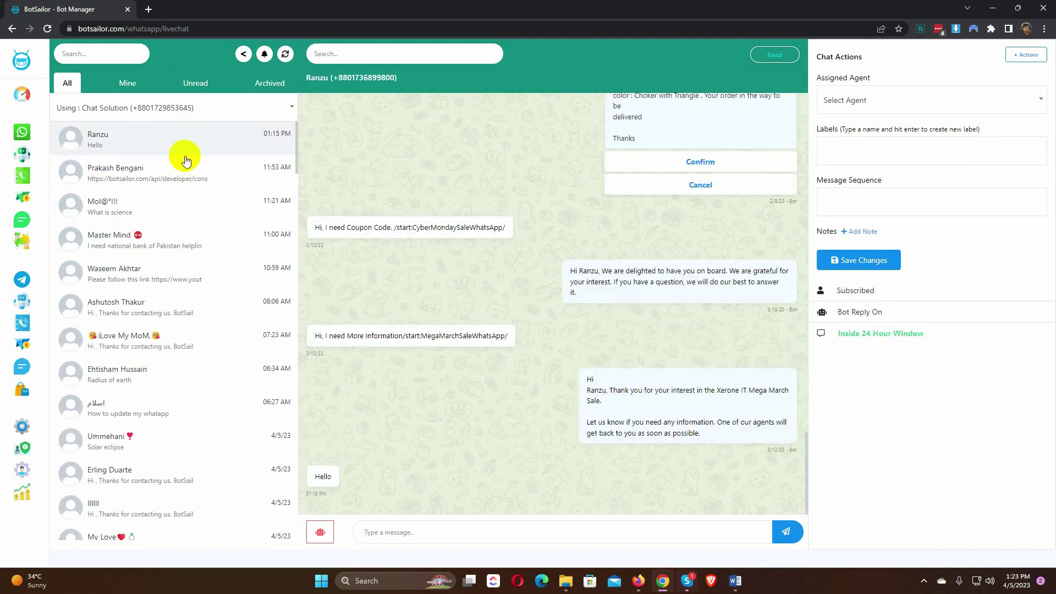
scroll(168, 231, down, 4)
scroll(168, 231, down, 4)
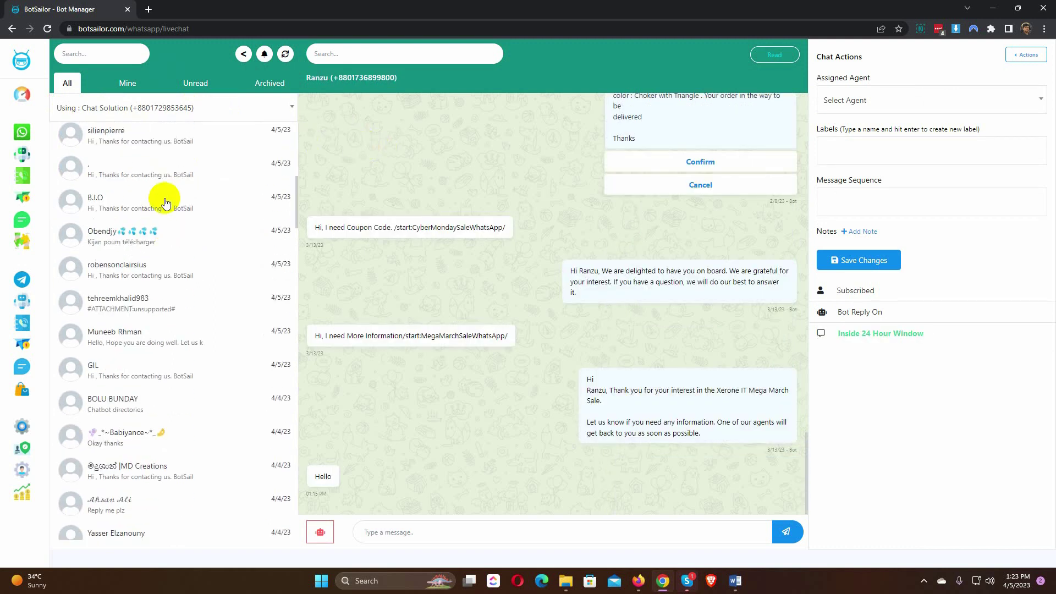
click(164, 199)
click(163, 239)
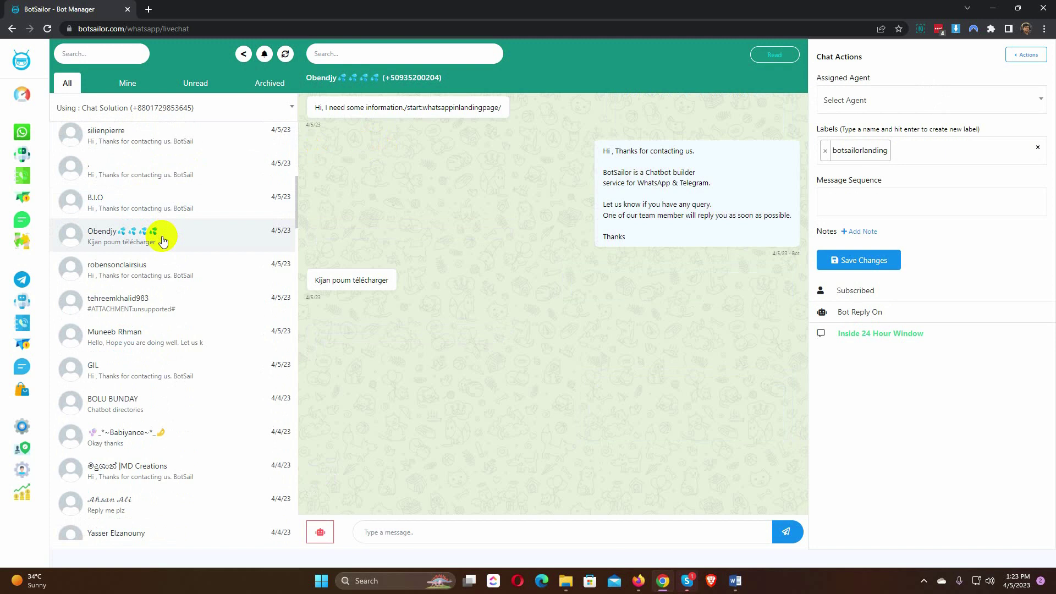
click(158, 270)
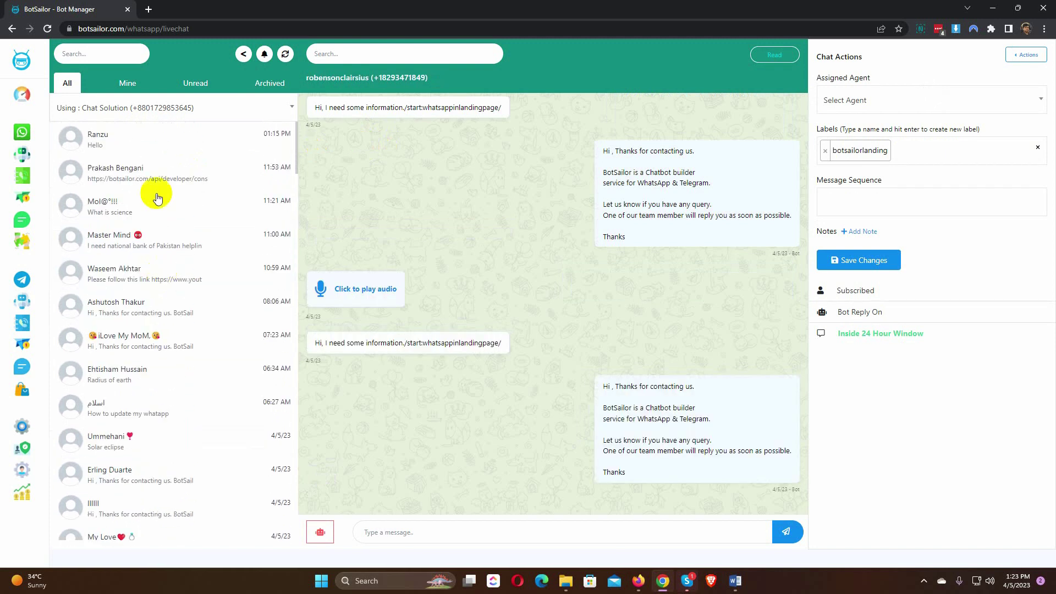
click(159, 151)
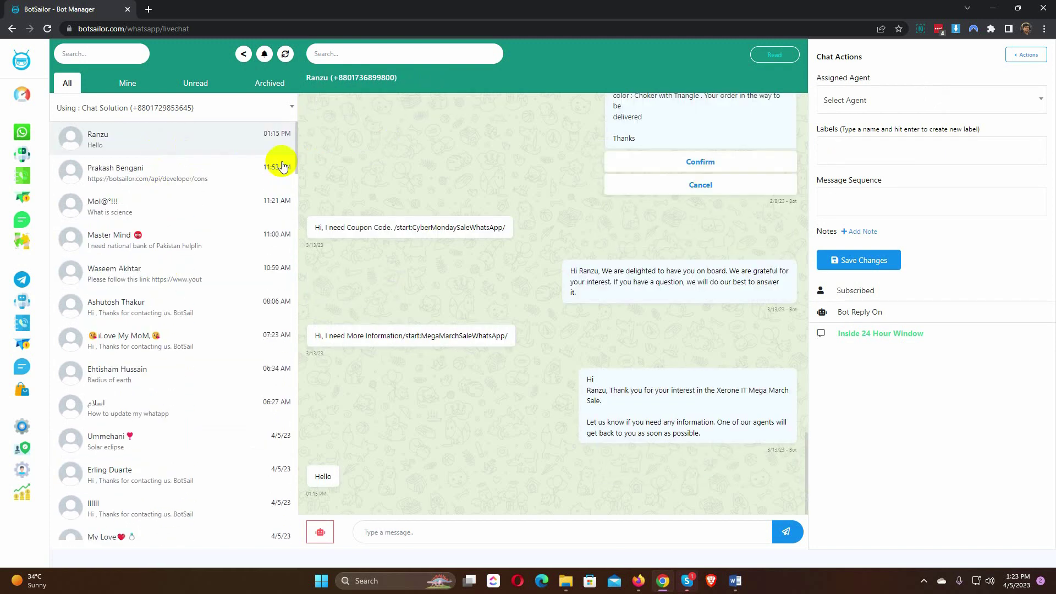
click(384, 533)
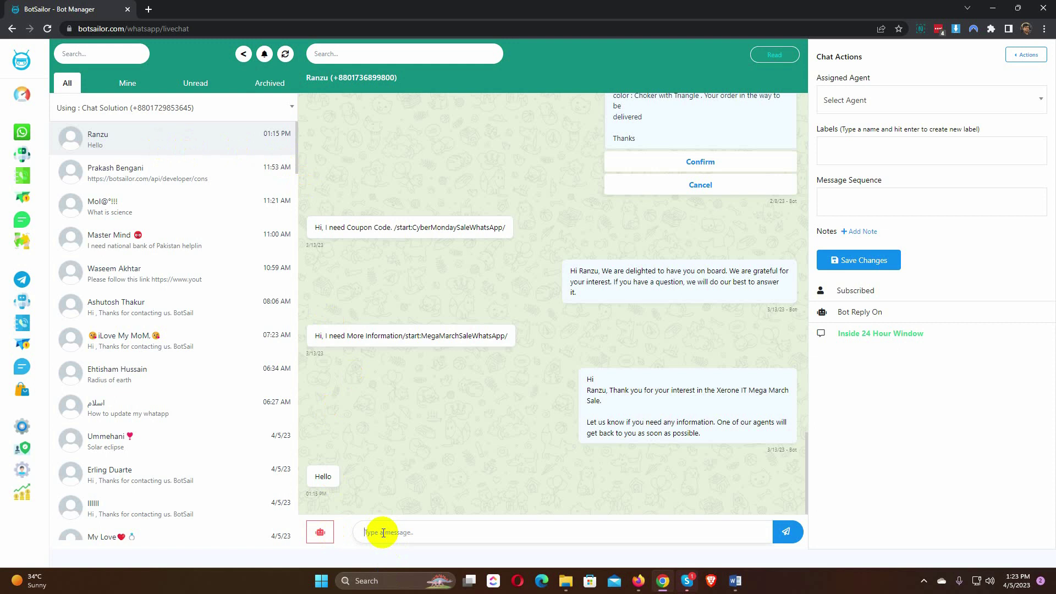
text(Thank you for contacting us)
key(Return)
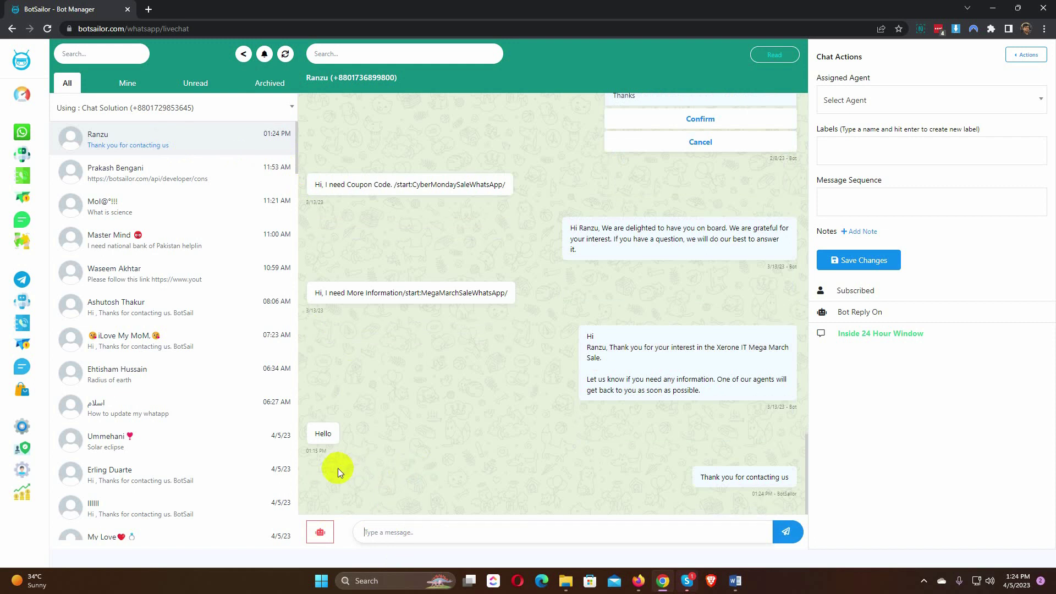
Step: Send the About BotSailor bot flow to the customer
click(322, 532)
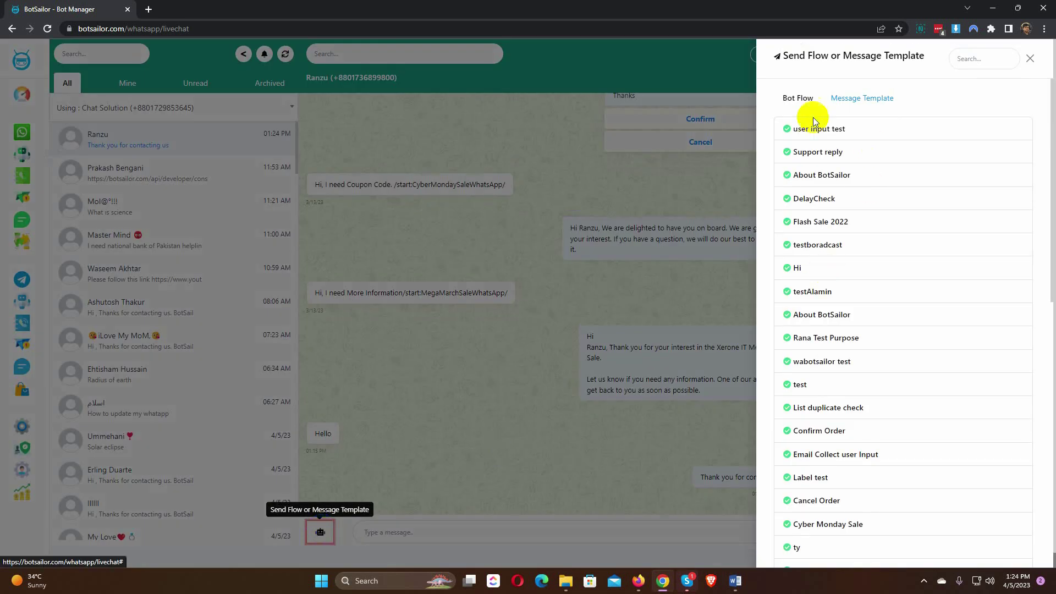
scroll(809, 229, down, 3)
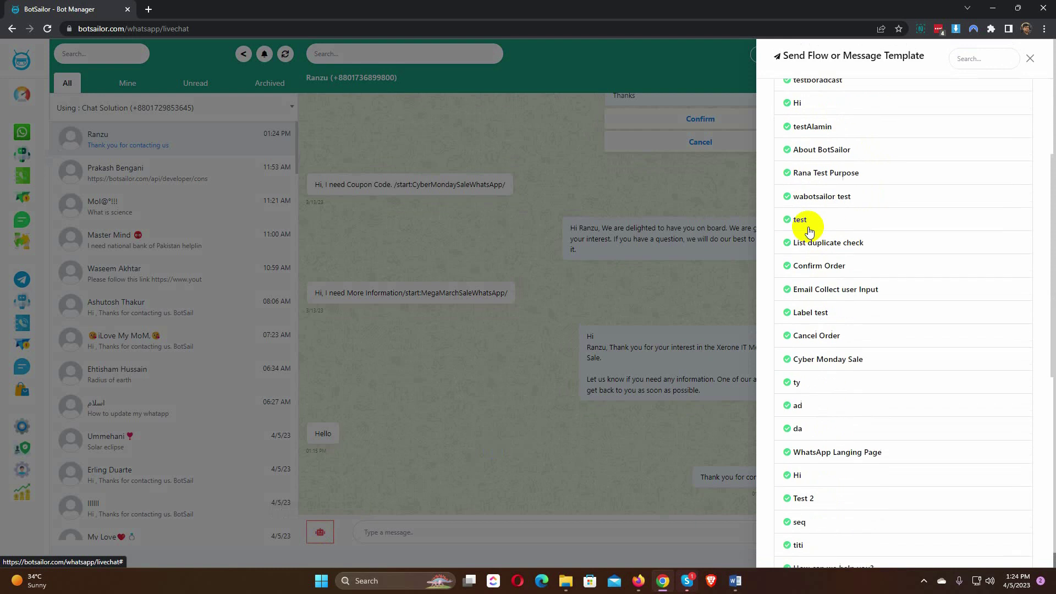
scroll(808, 230, down, 2)
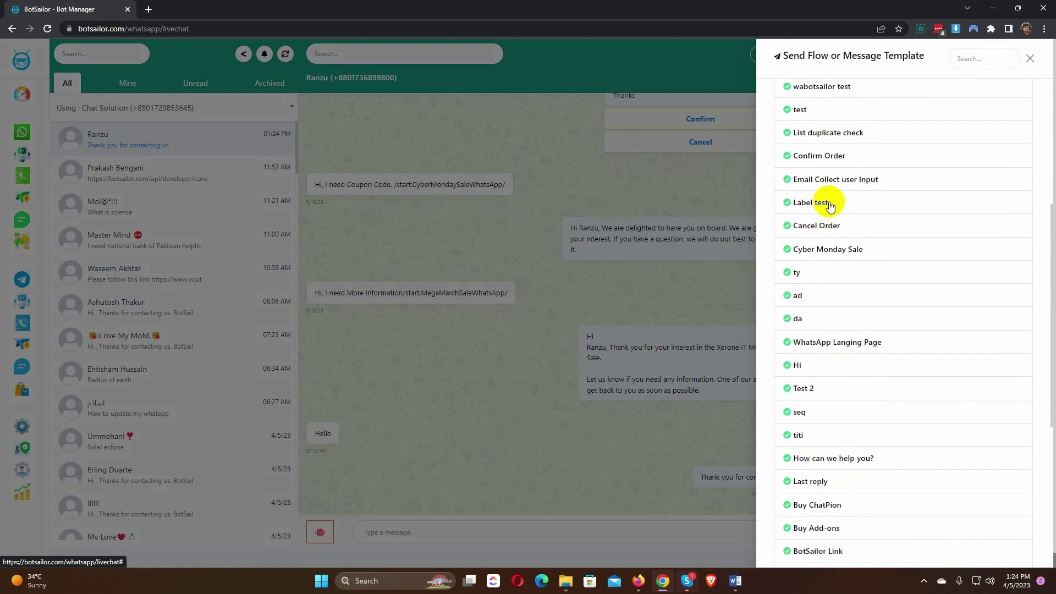
scroll(818, 233, up, 4)
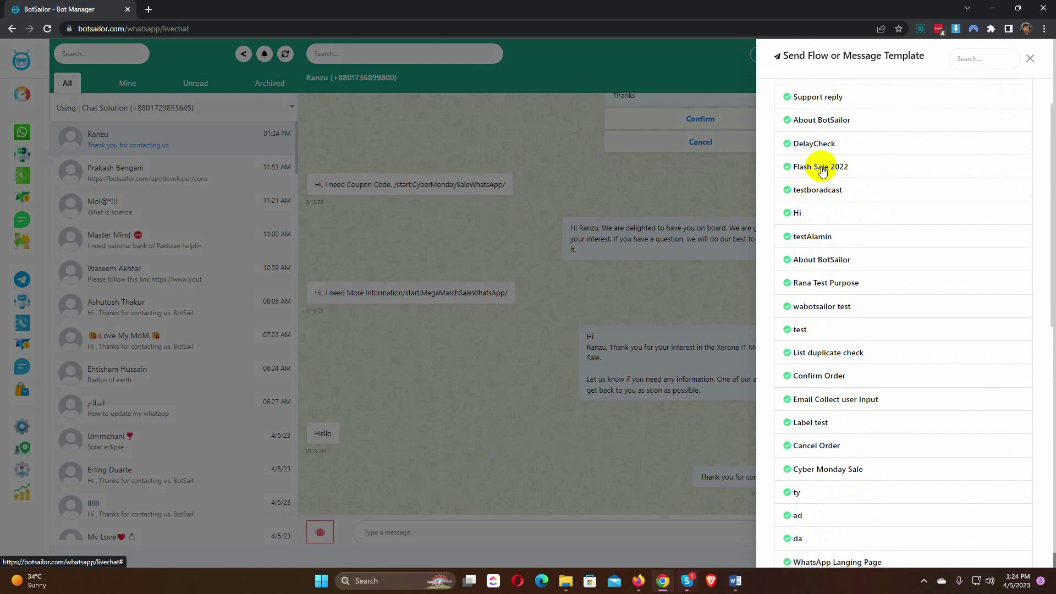
scroll(822, 171, up, 1)
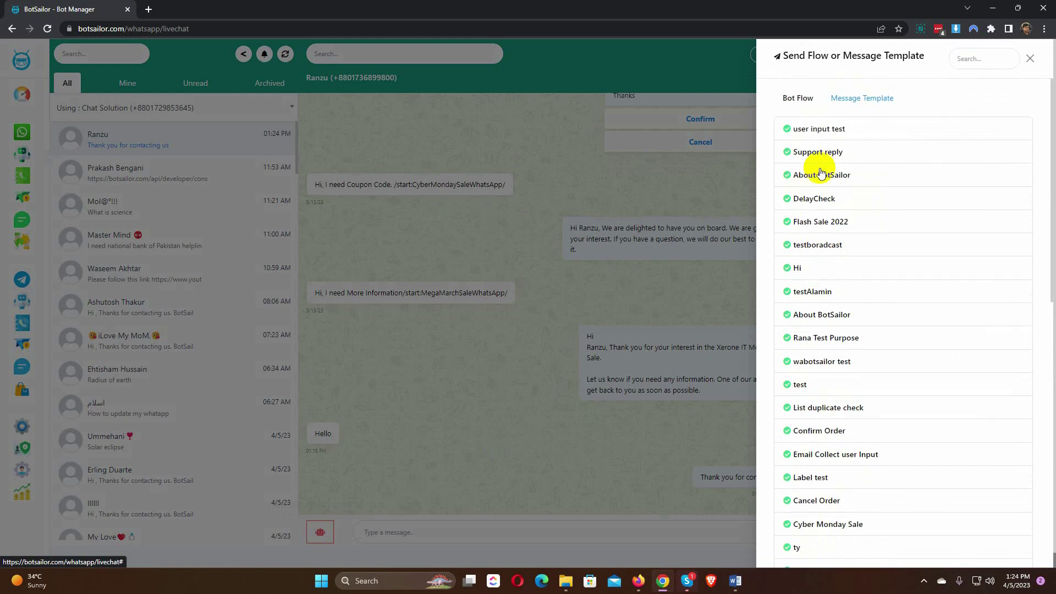
click(812, 177)
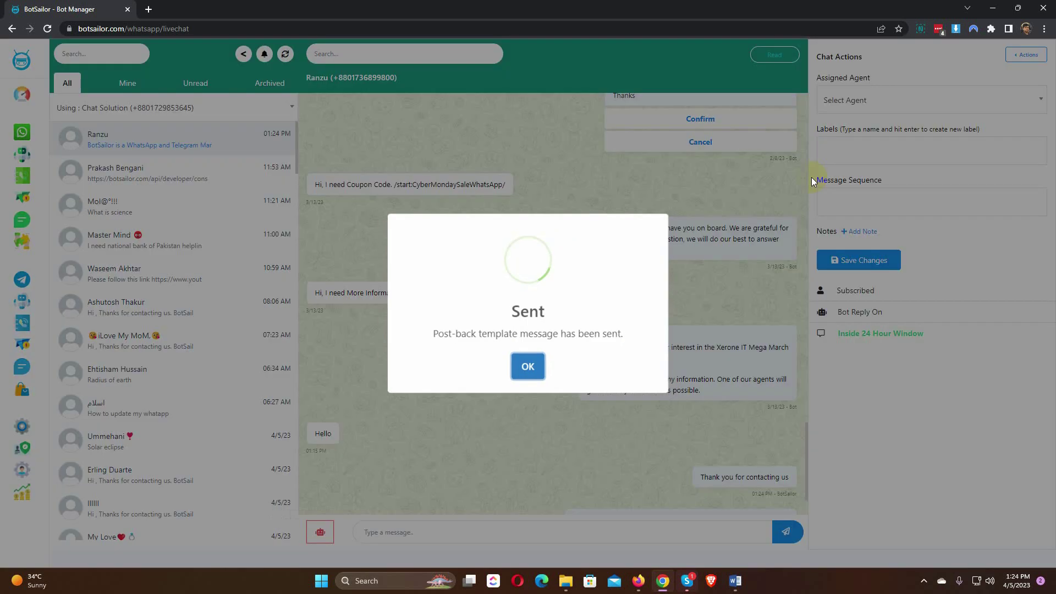
click(527, 367)
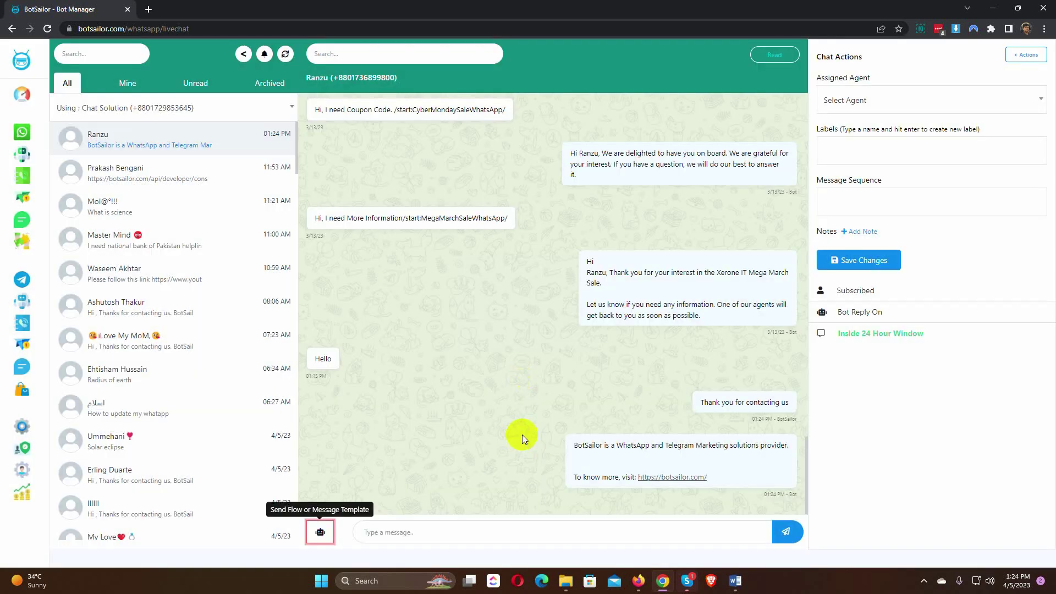
drag(573, 445, 717, 480)
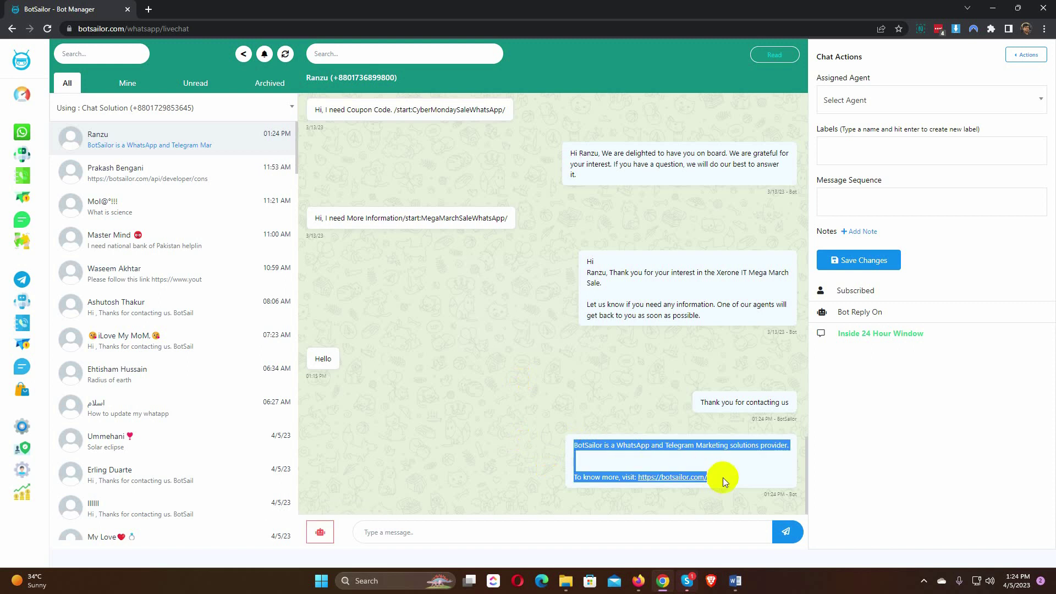
click(715, 480)
Step: Send the Text message template to the customer
click(324, 534)
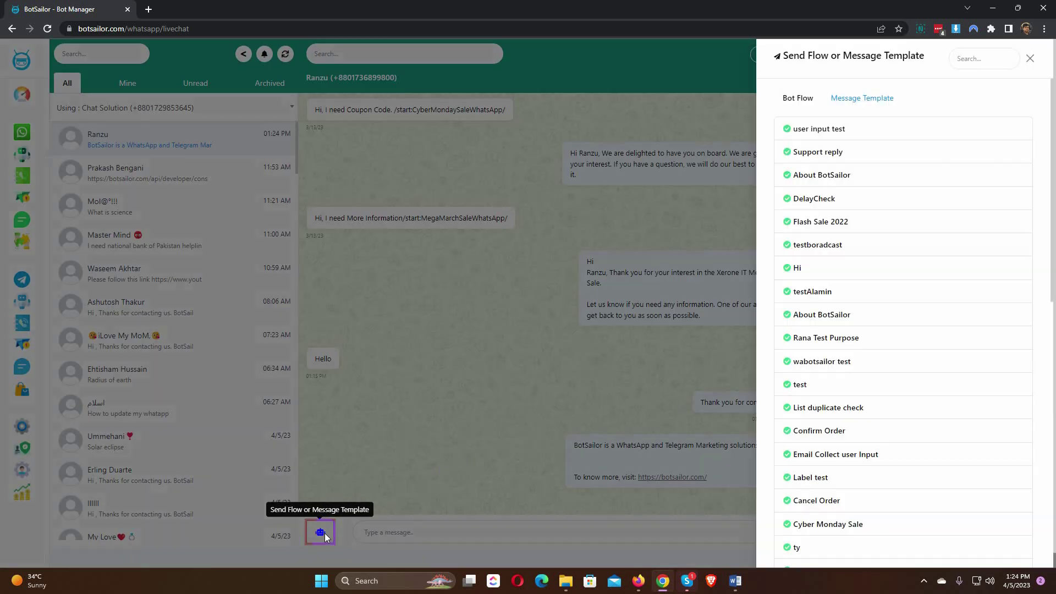
click(873, 100)
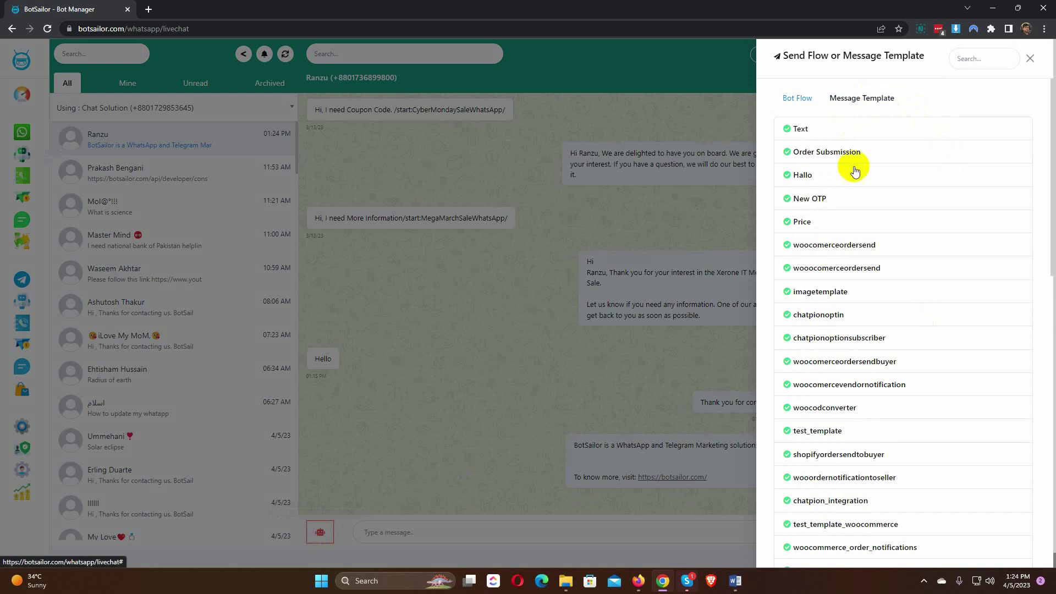
scroll(856, 200, down, 10)
scroll(859, 204, up, 10)
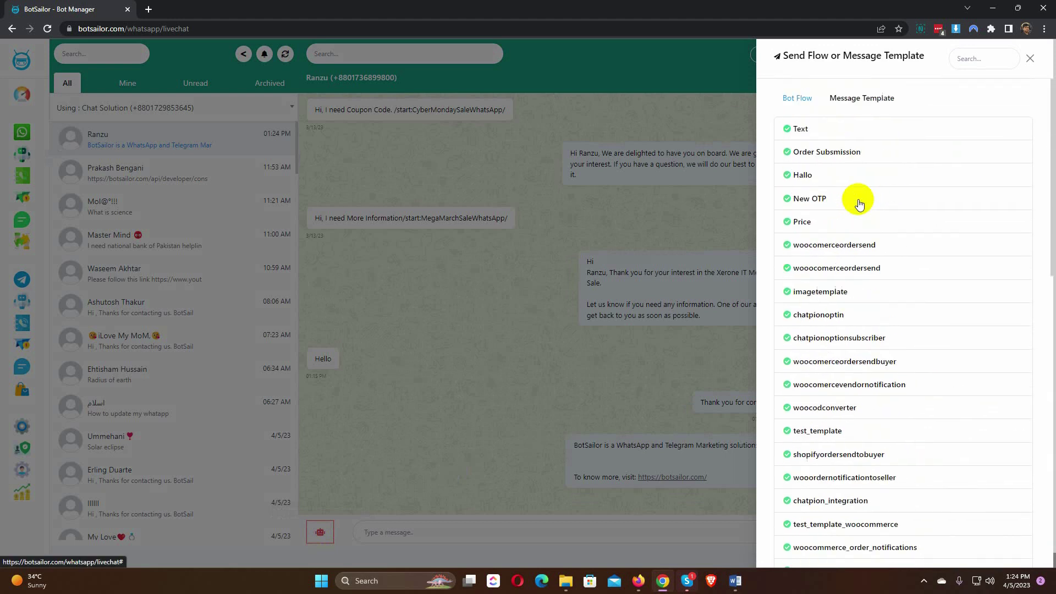
click(849, 132)
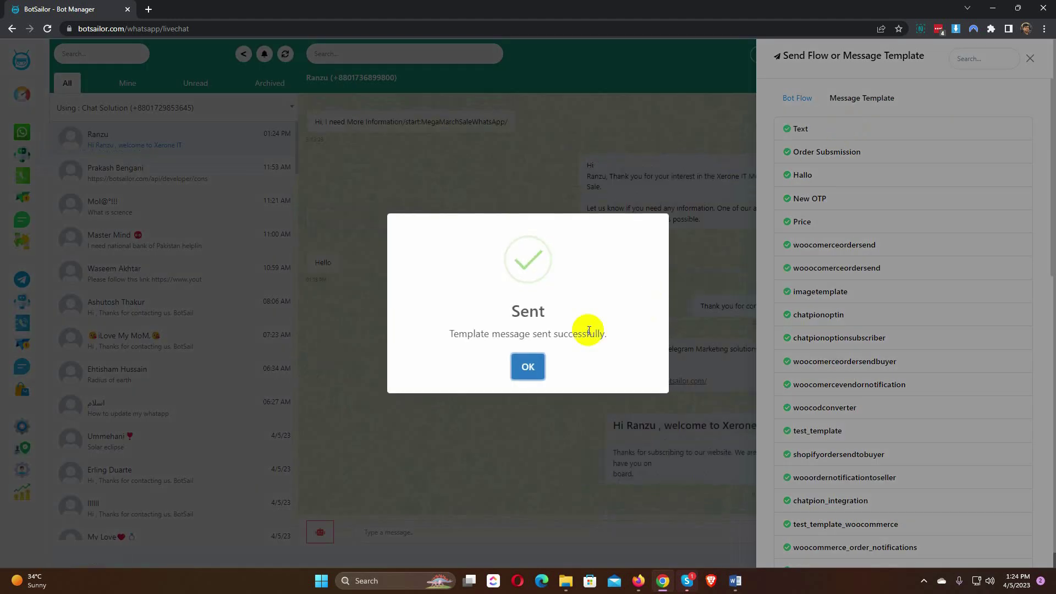
click(526, 369)
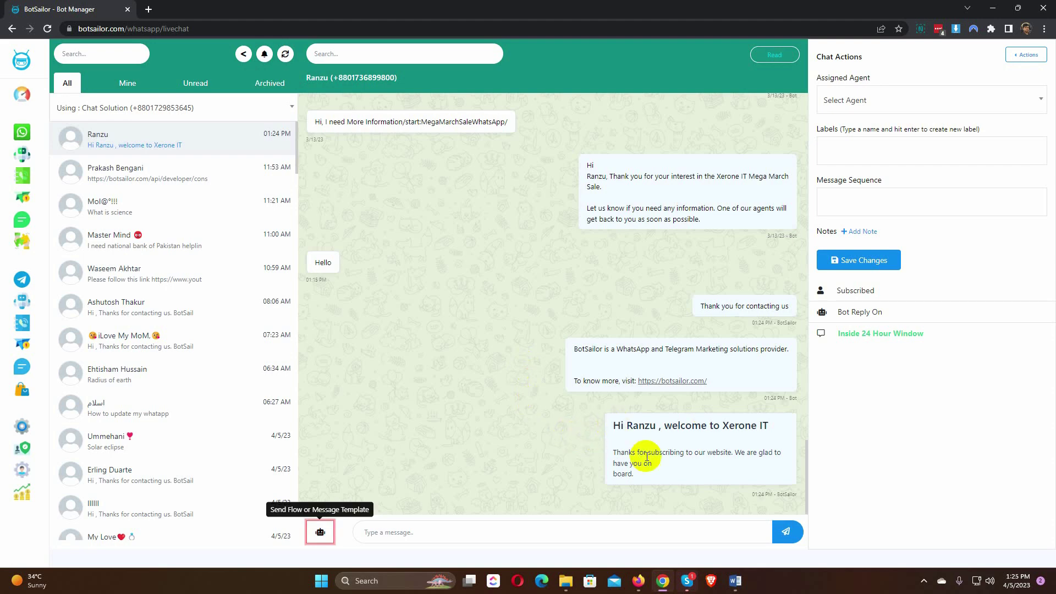
click(565, 439)
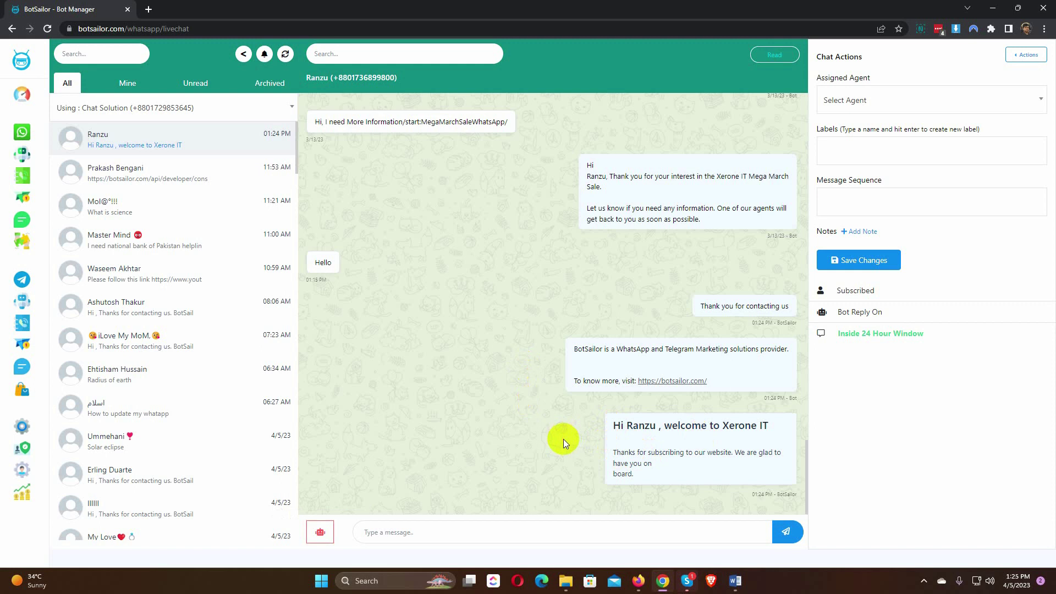
Step: Look over the + Actions menu, then pick a team agent under Assigned Agent
drag(815, 55, 912, 50)
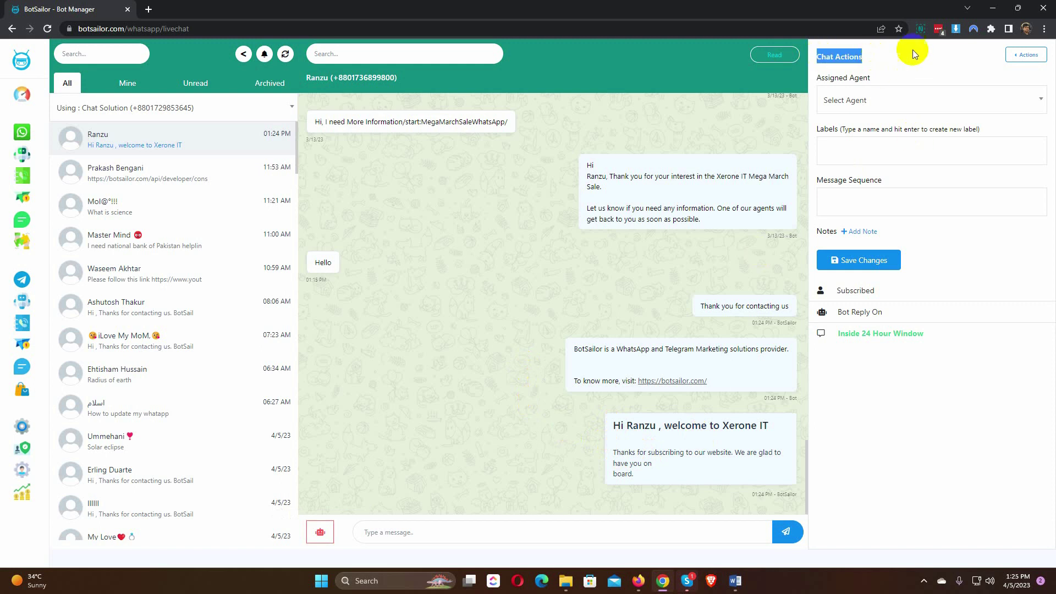
click(905, 66)
click(1012, 57)
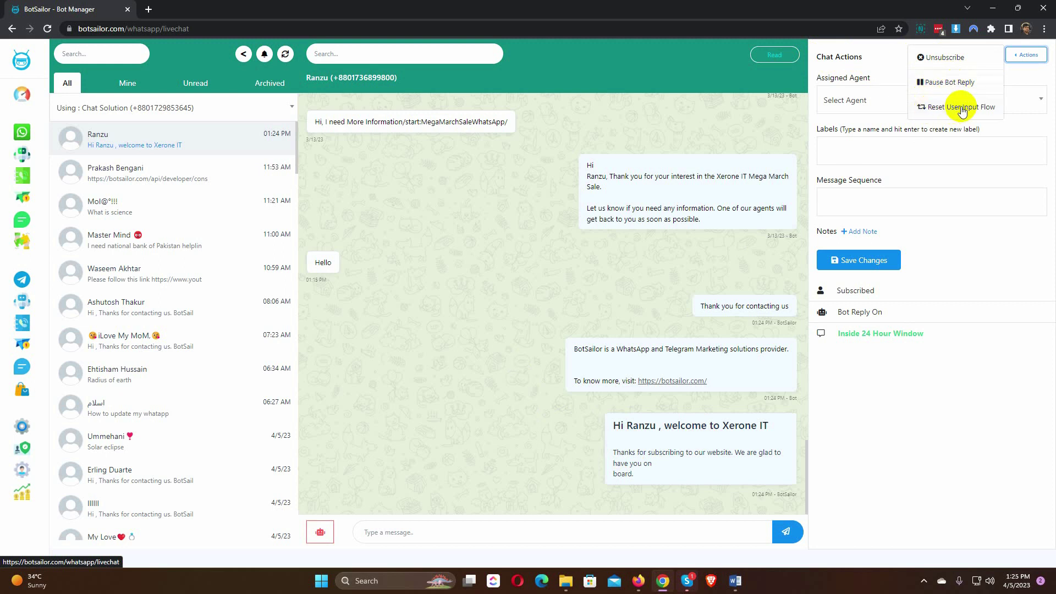
click(896, 66)
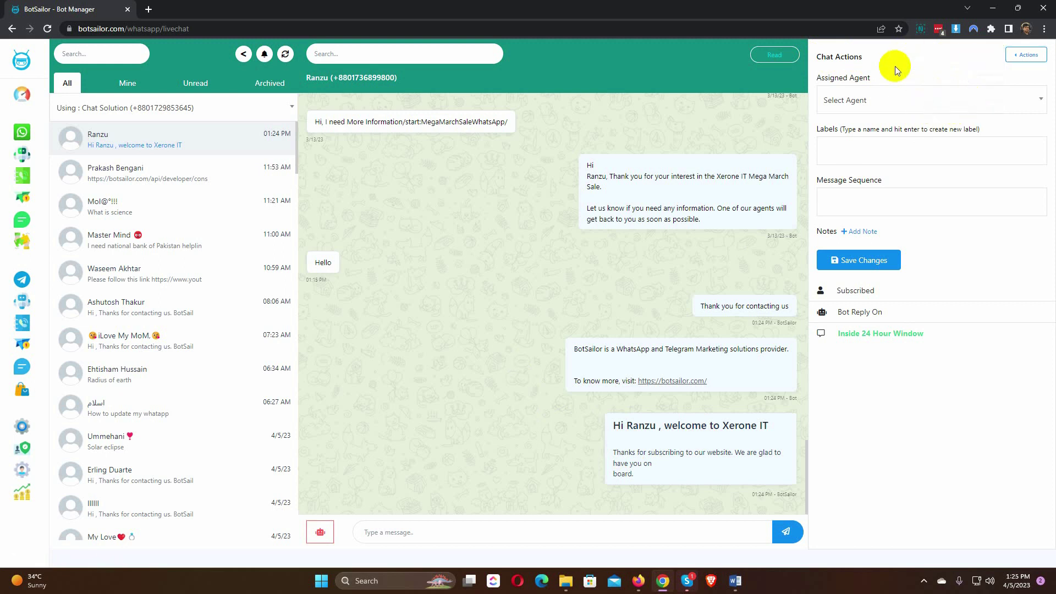
drag(813, 79, 878, 81)
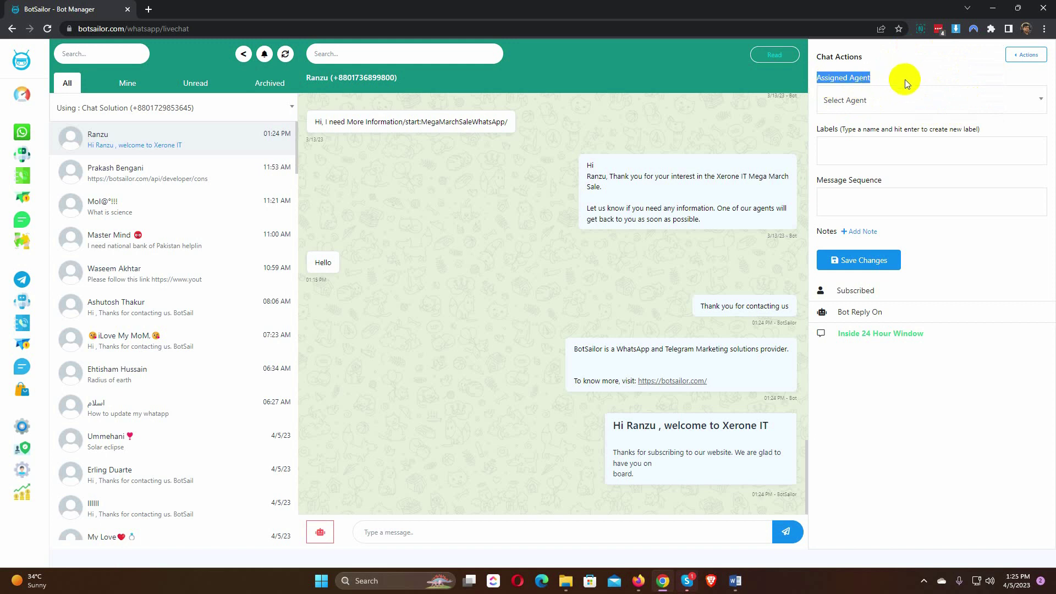
click(901, 79)
click(910, 101)
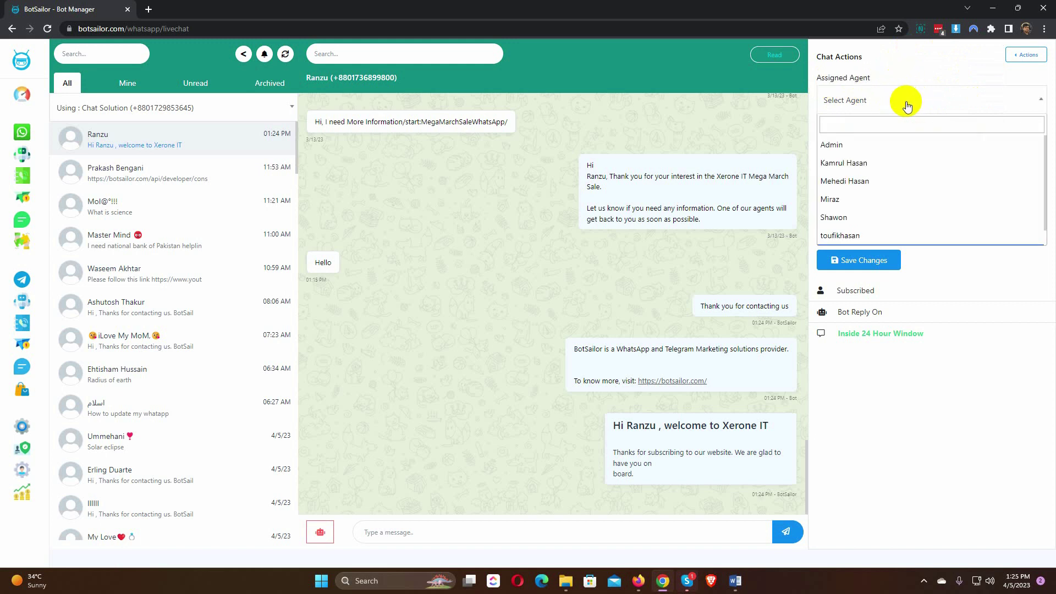
scroll(868, 189, down, 1)
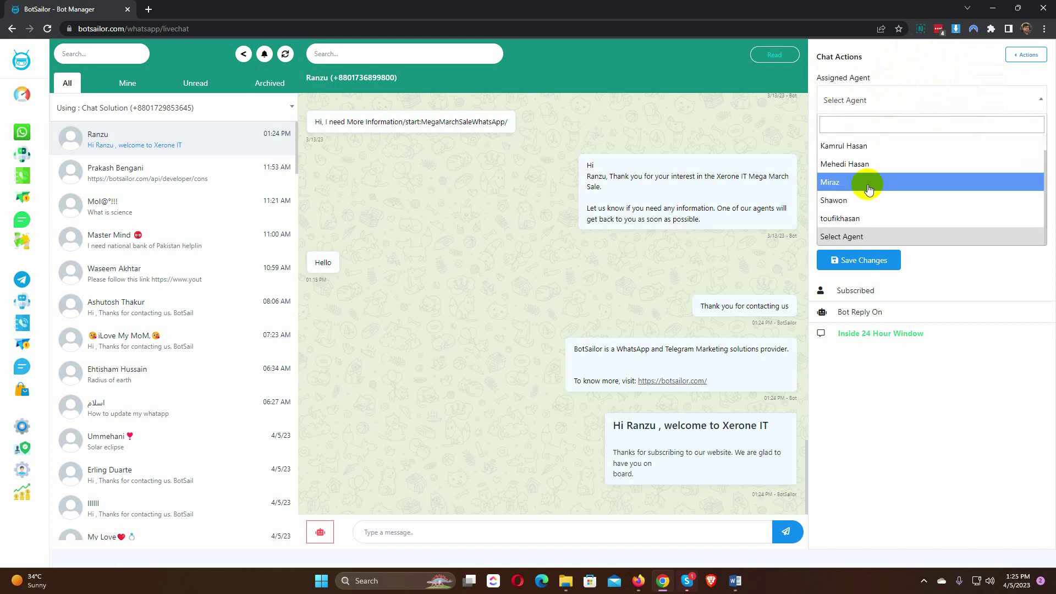
scroll(866, 184, up, 1)
click(860, 164)
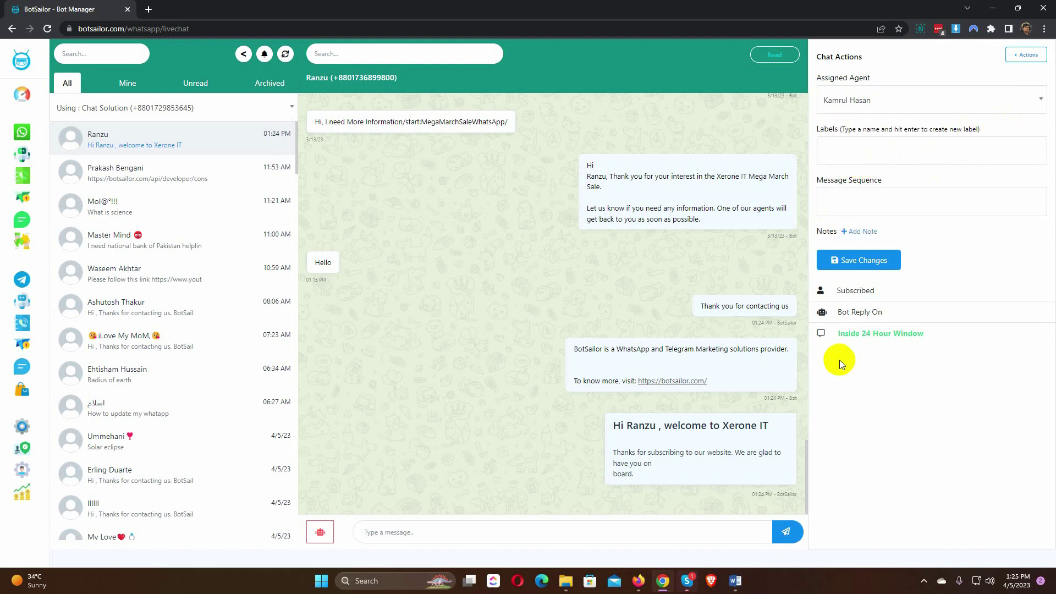
Step: Tag the conversation with the TestTeam label
click(857, 150)
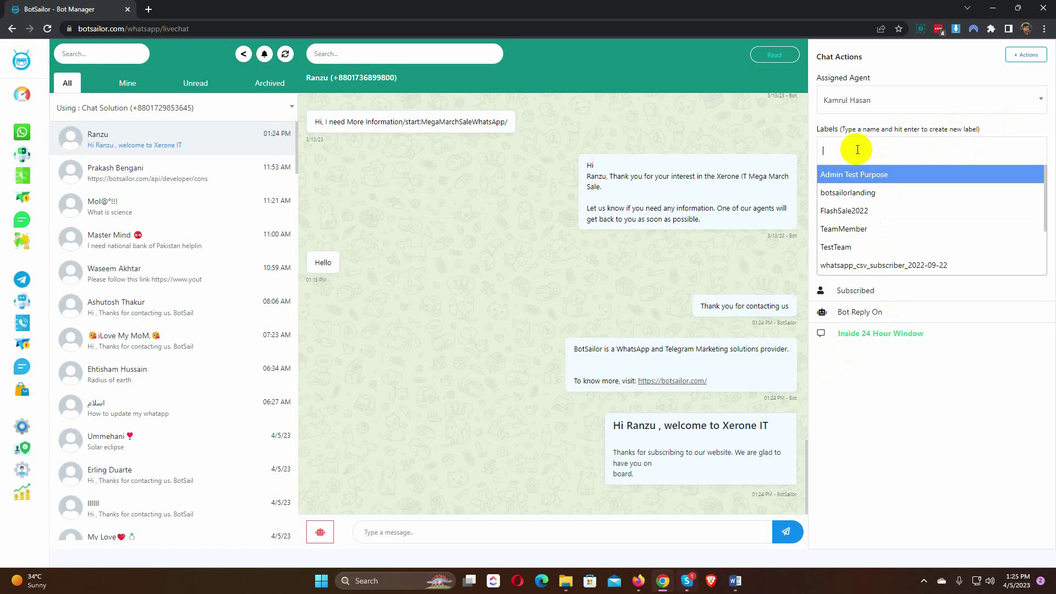
scroll(851, 249, down, 2)
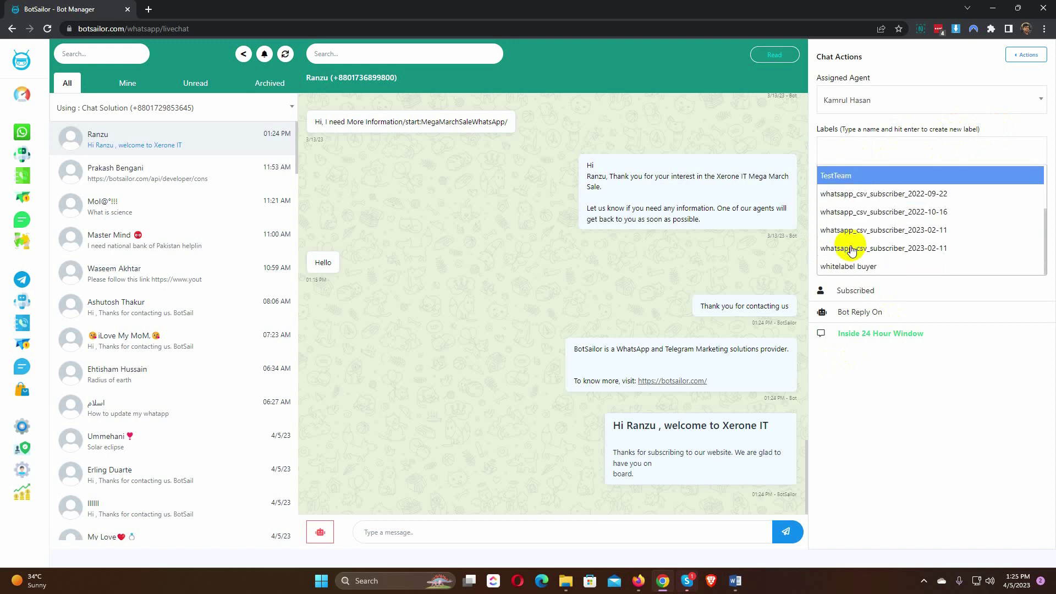
scroll(851, 249, up, 2)
click(848, 227)
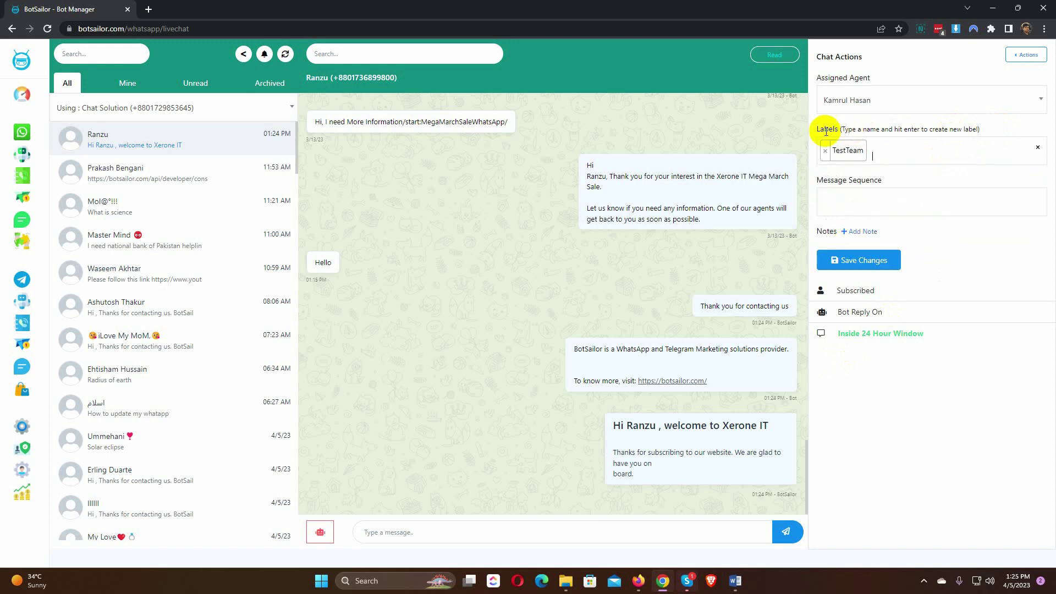
Step: Add and save the note 'Testing a note' on the contact
click(855, 201)
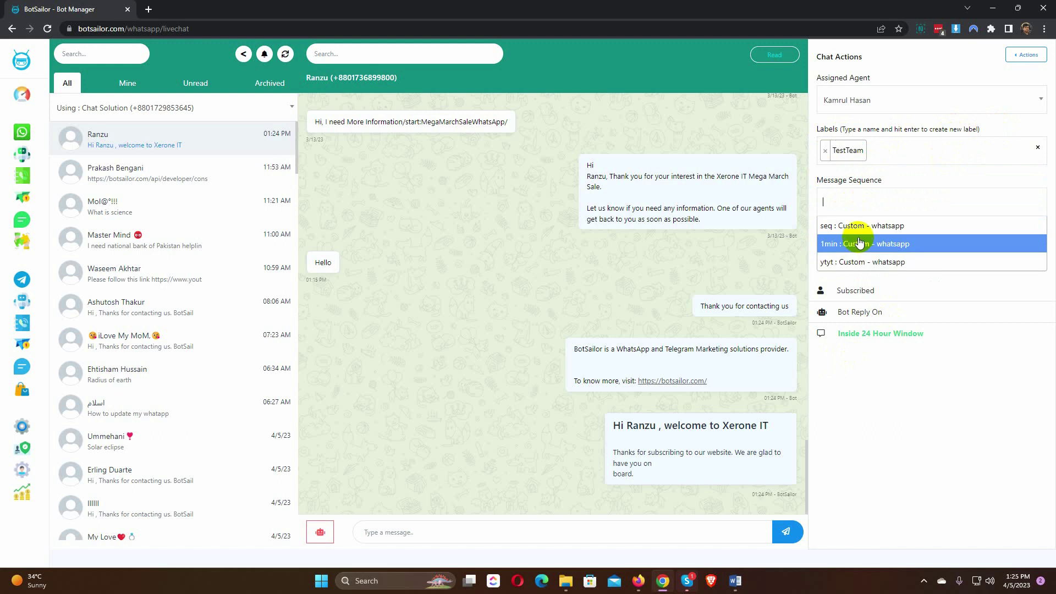
click(902, 177)
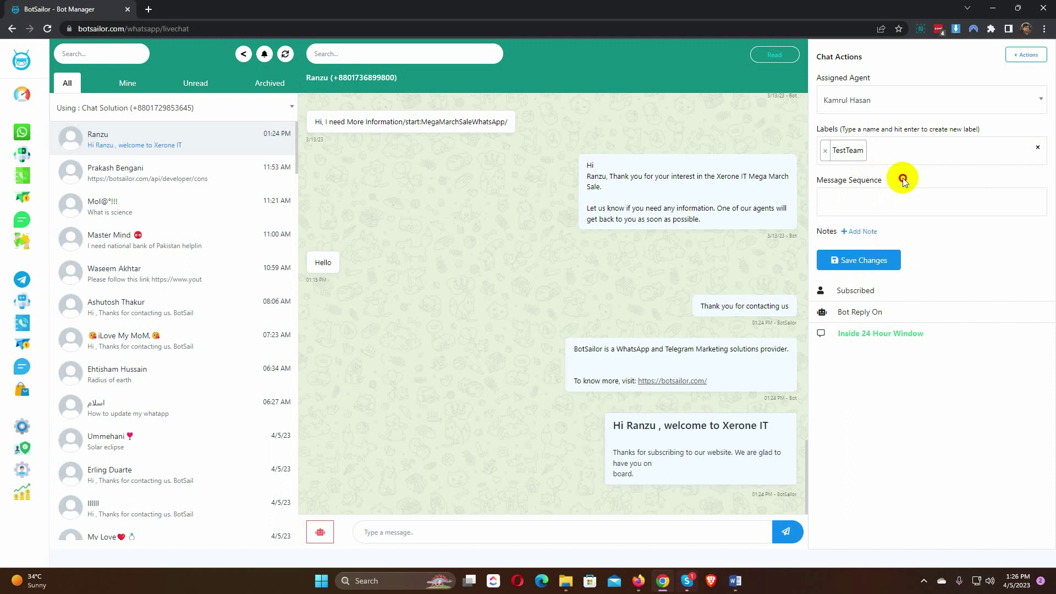
click(856, 234)
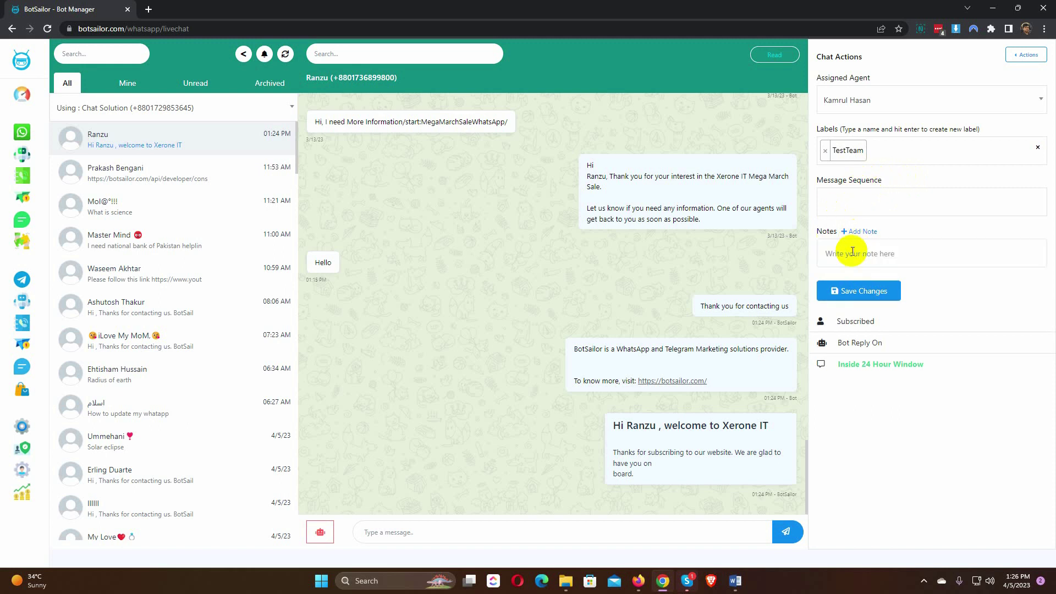
click(851, 251)
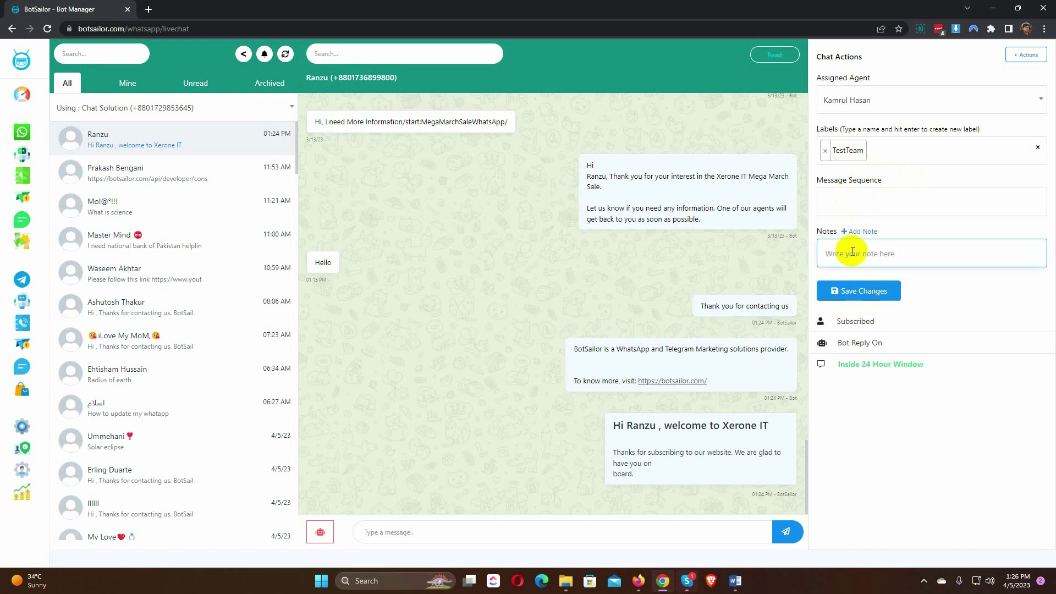
text(Testing a note)
click(869, 294)
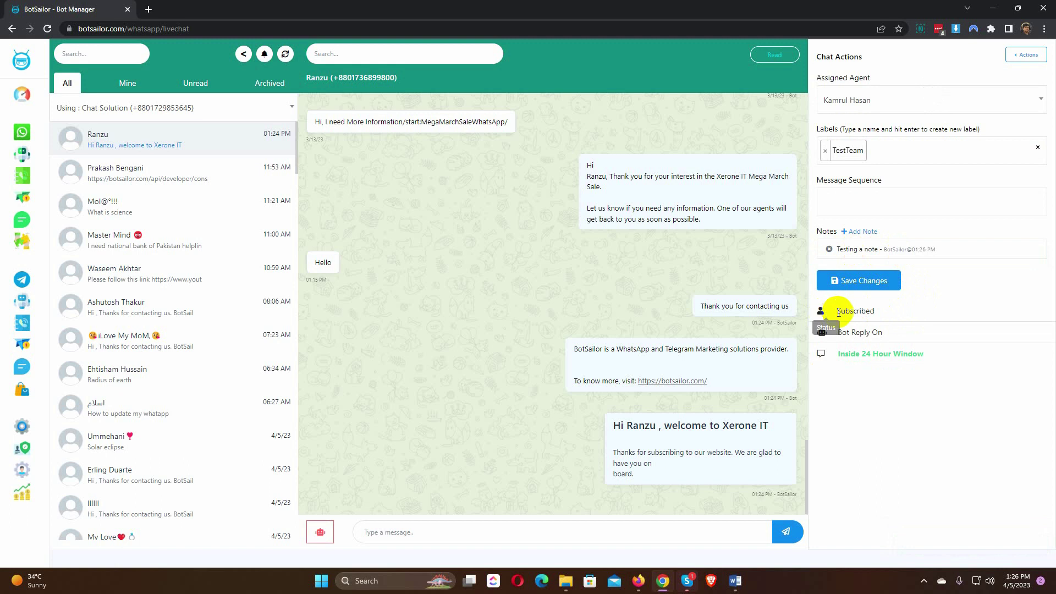
drag(821, 311, 891, 311)
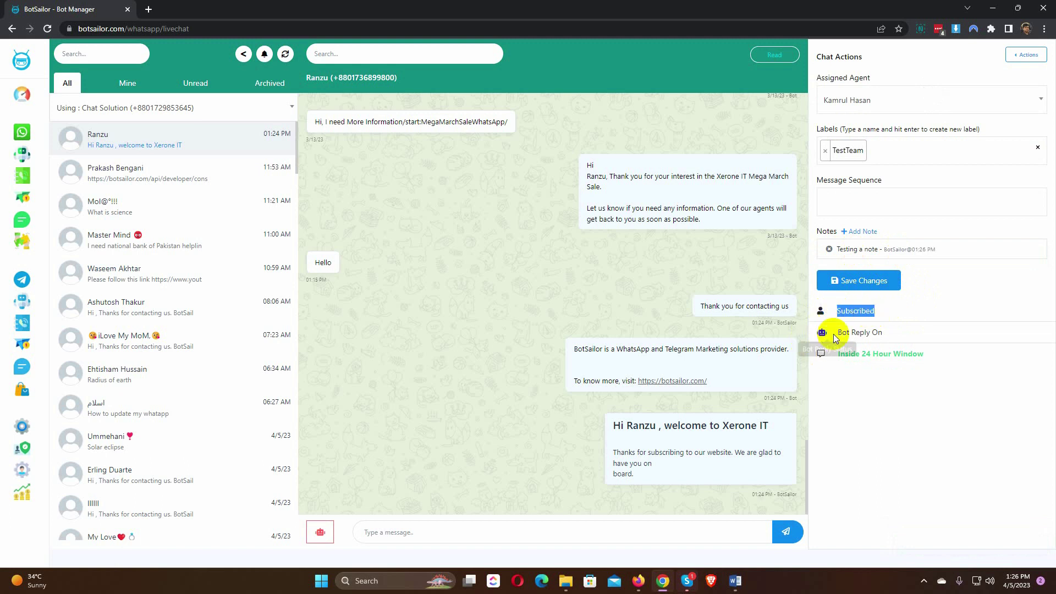
drag(833, 332, 889, 334)
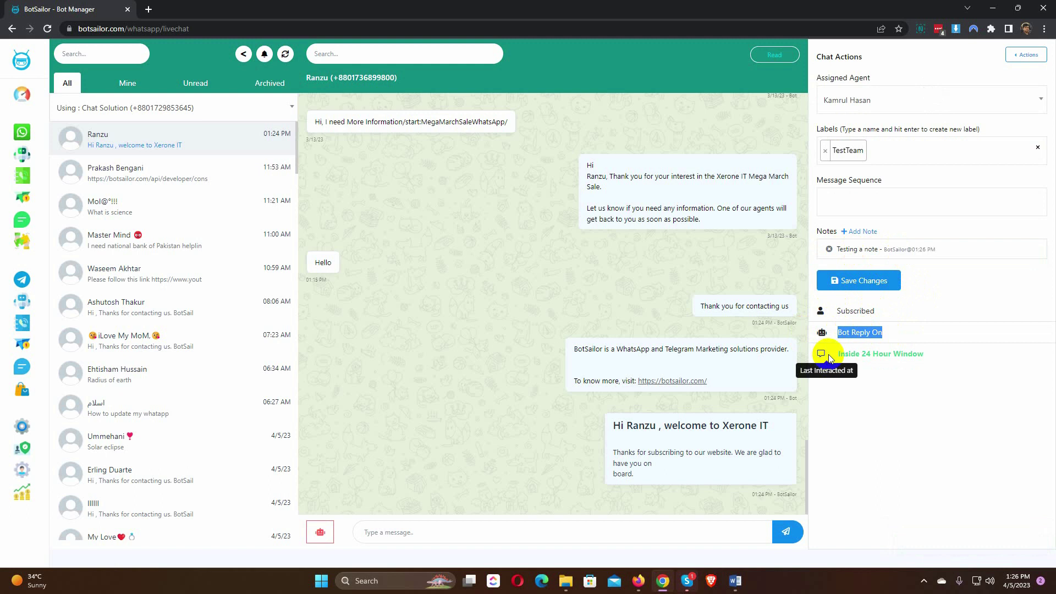
drag(835, 354, 939, 357)
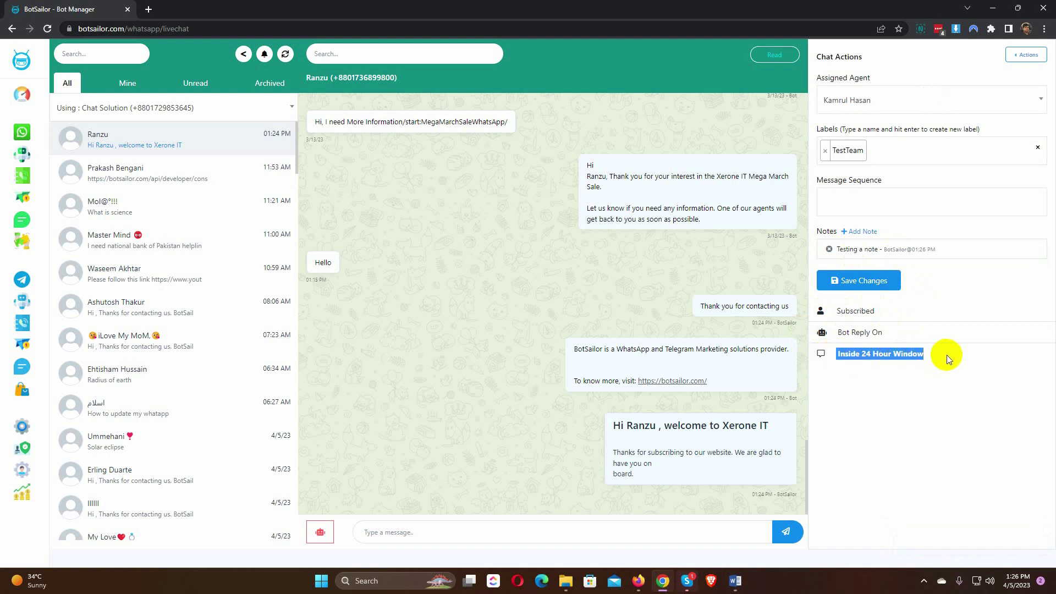
click(946, 355)
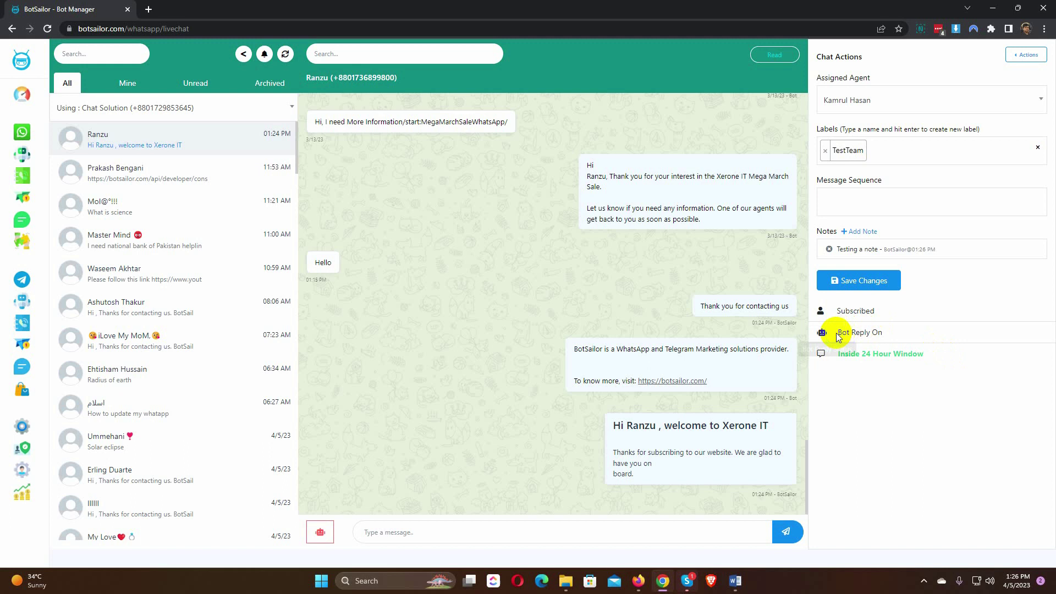
drag(836, 332, 897, 335)
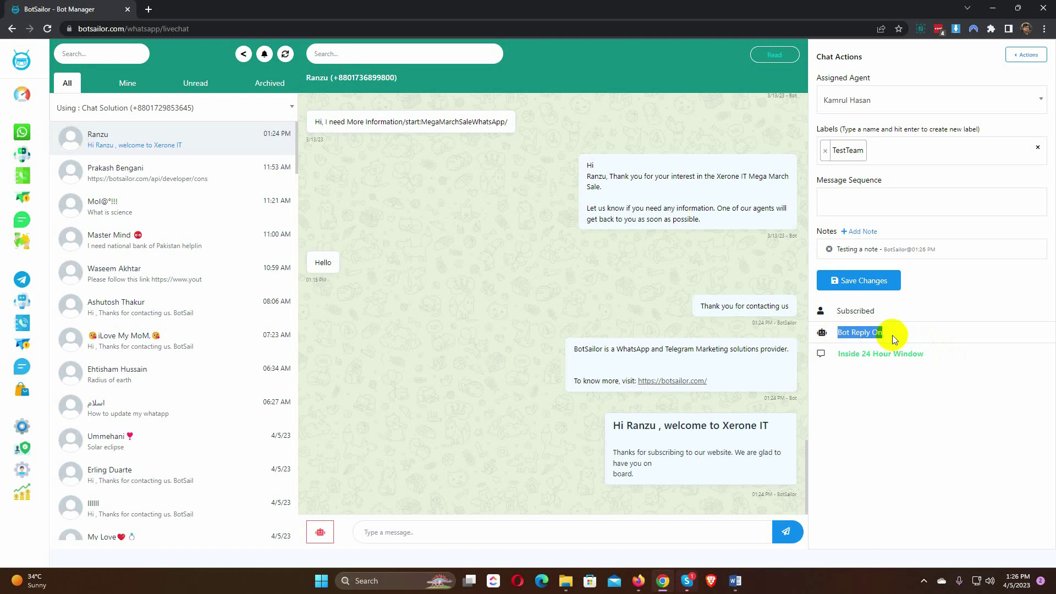
click(1023, 55)
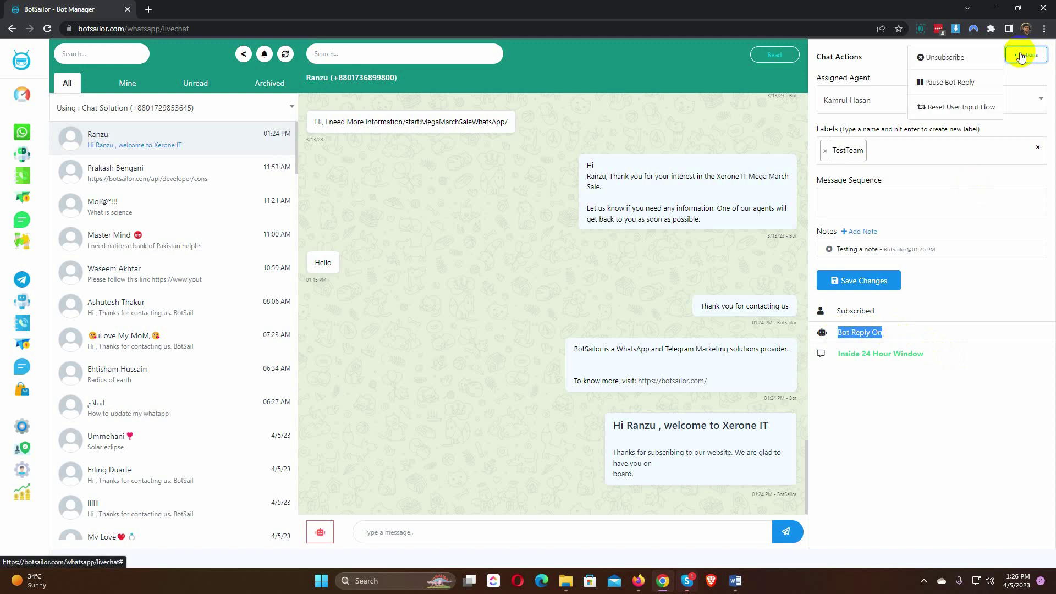
click(951, 84)
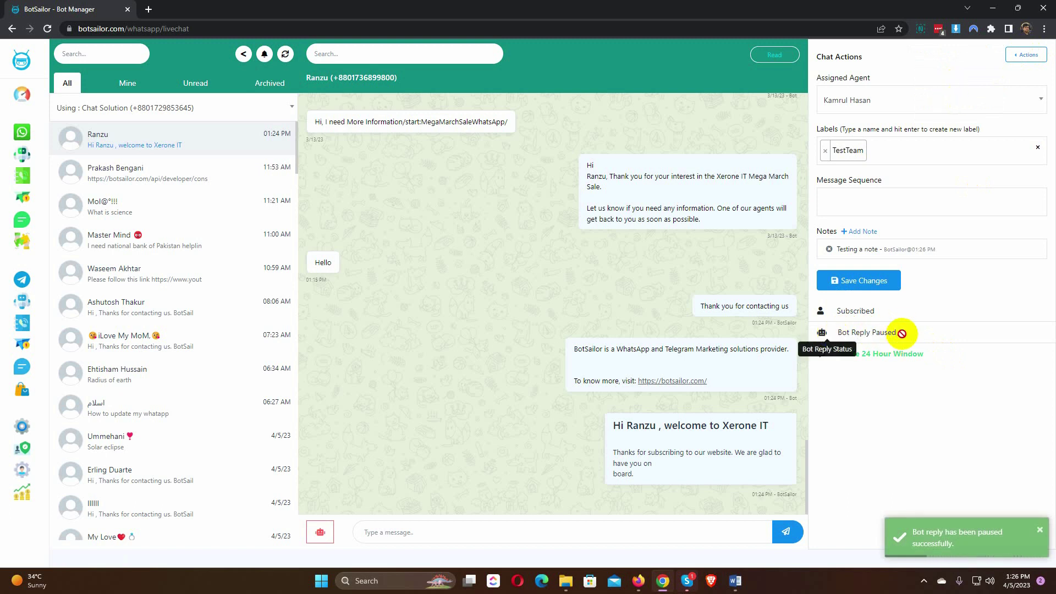
drag(901, 335, 830, 334)
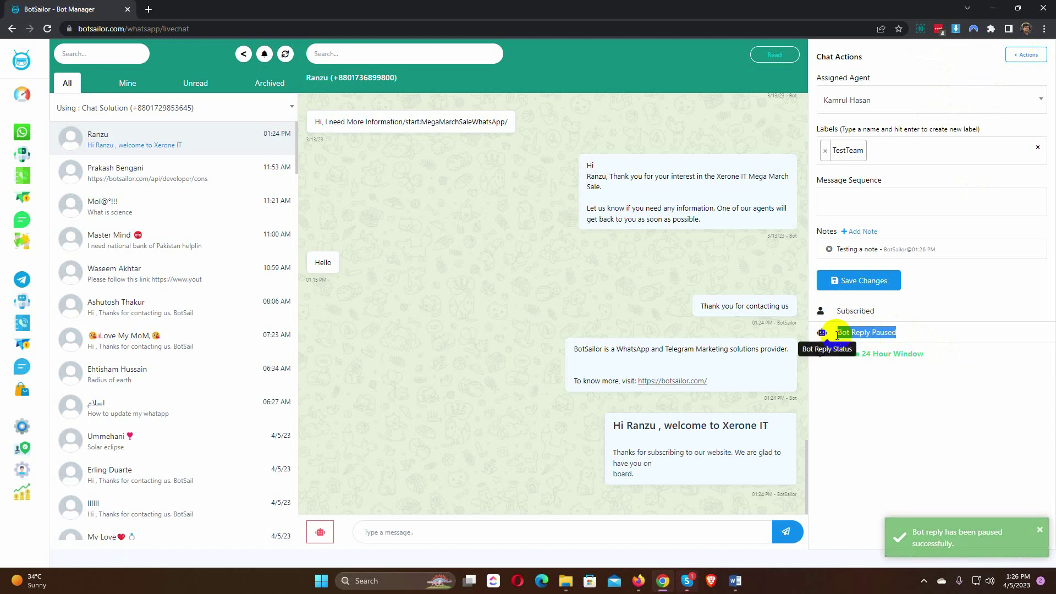
click(879, 335)
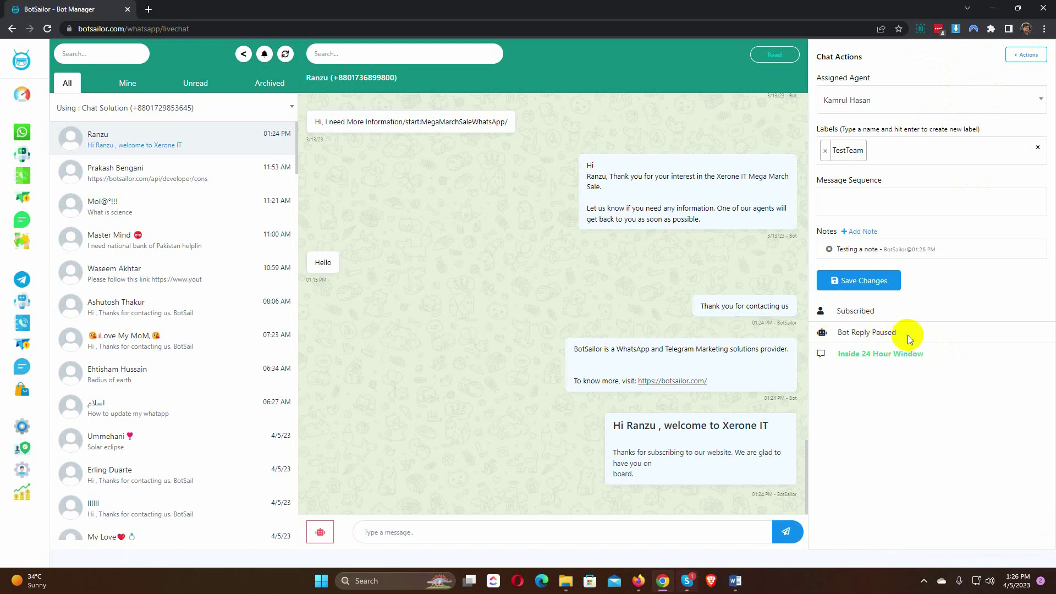
click(1016, 59)
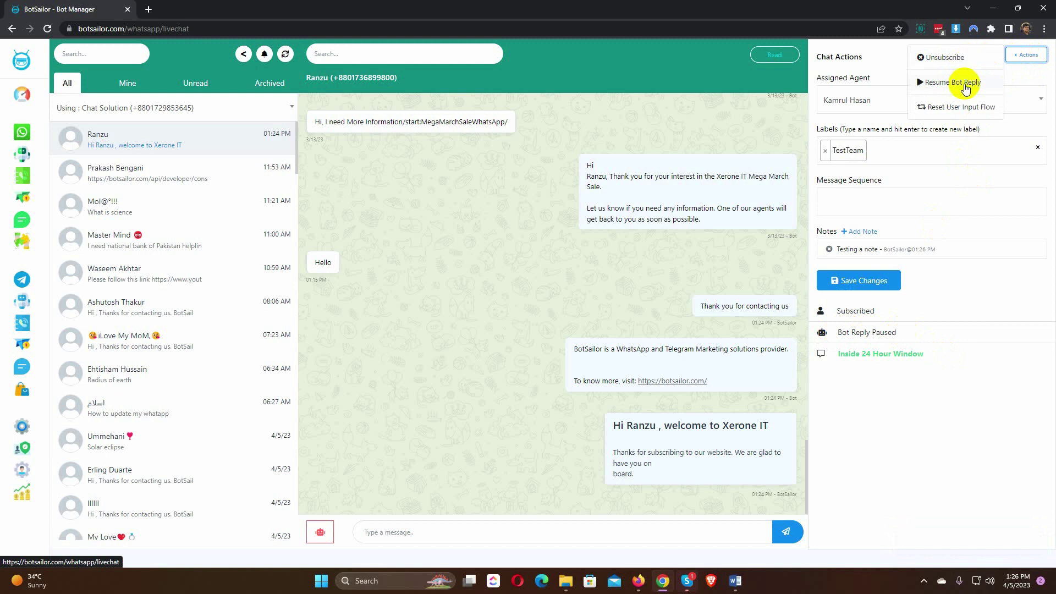
click(965, 82)
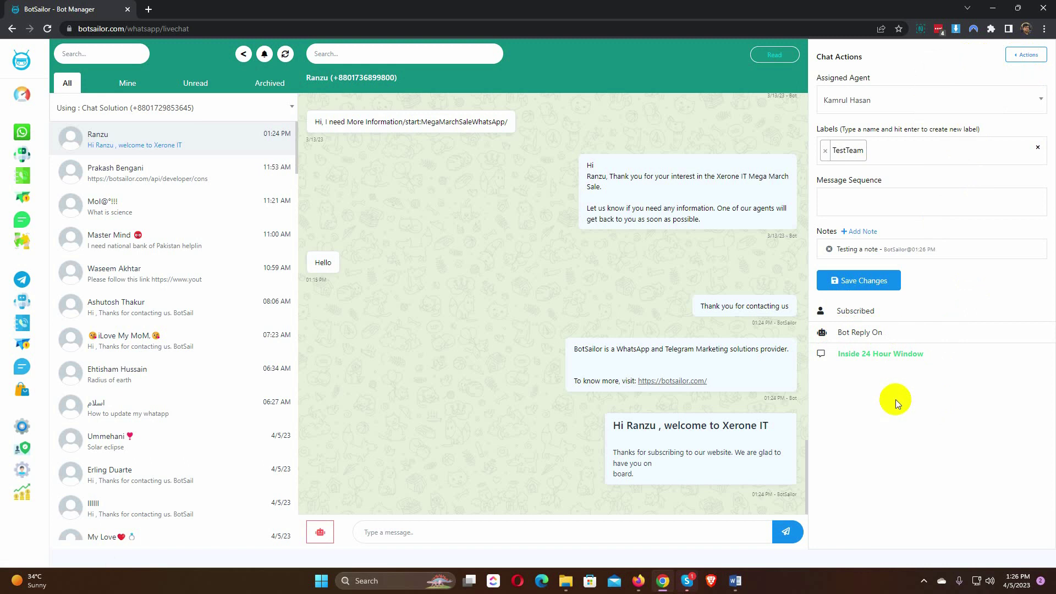
click(127, 83)
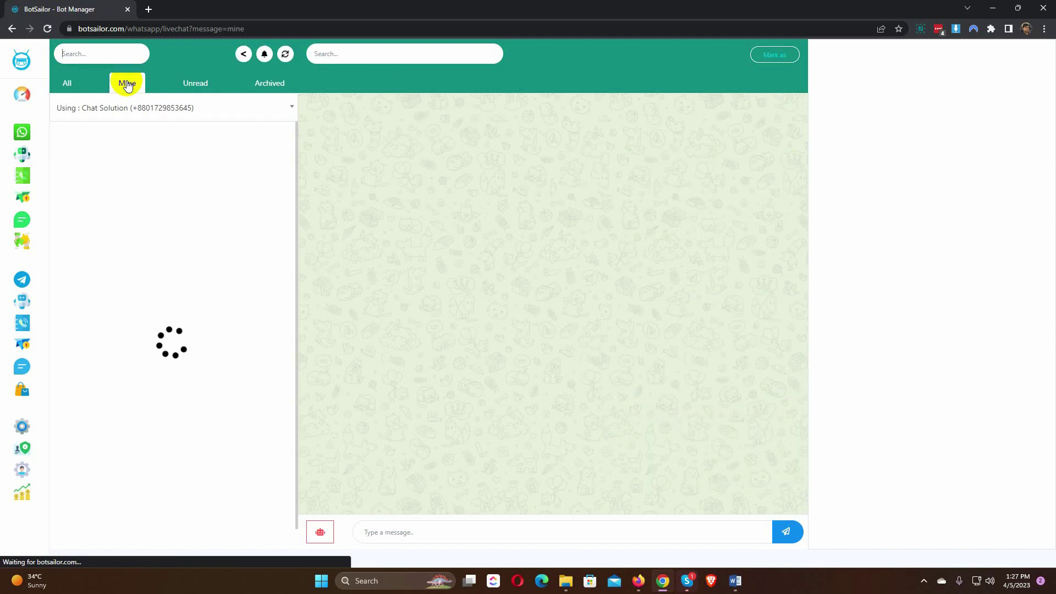
click(196, 84)
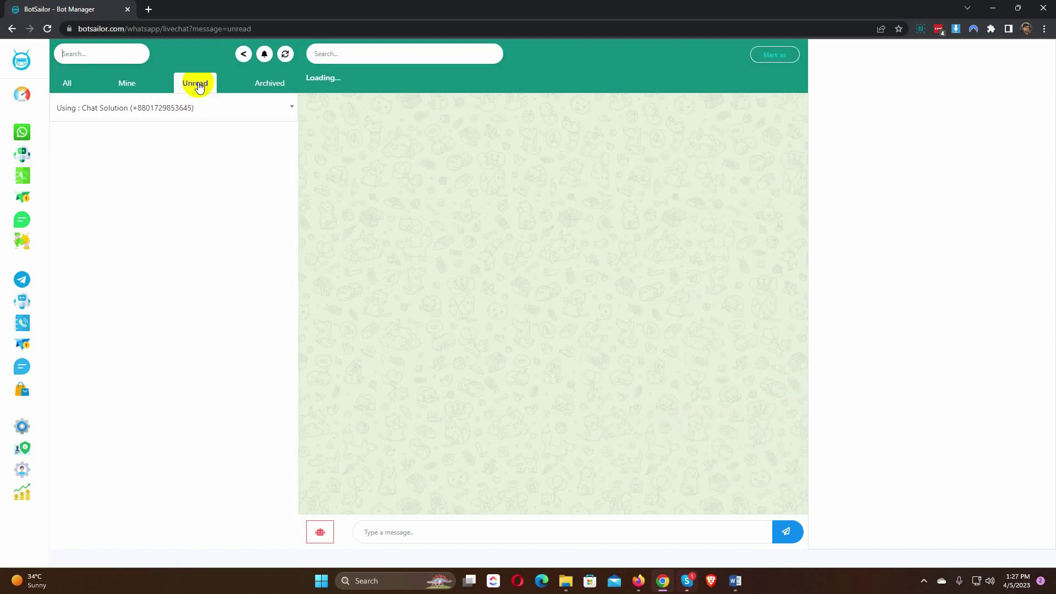
click(266, 84)
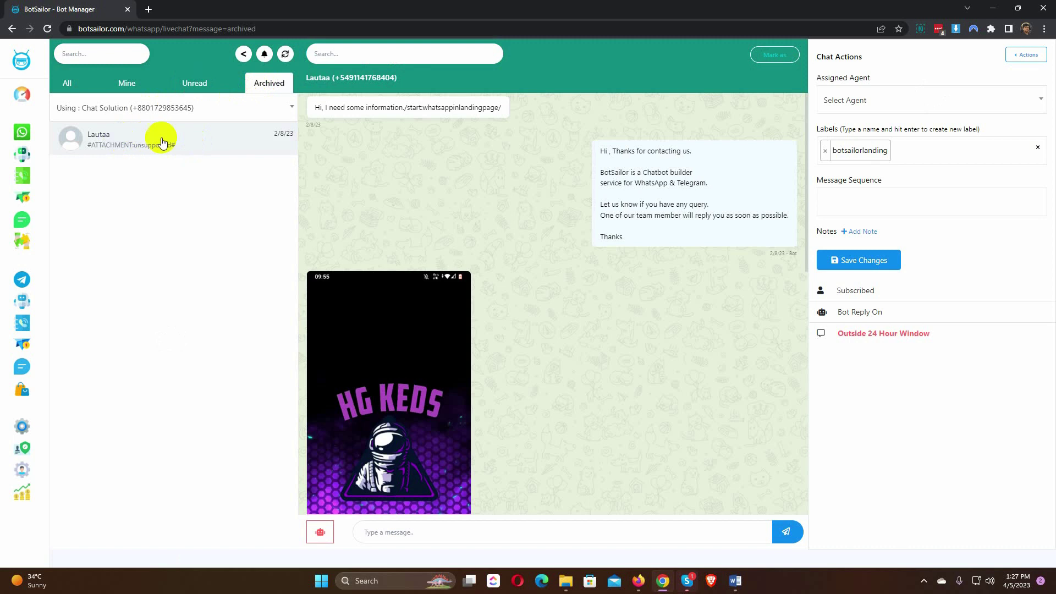
click(70, 84)
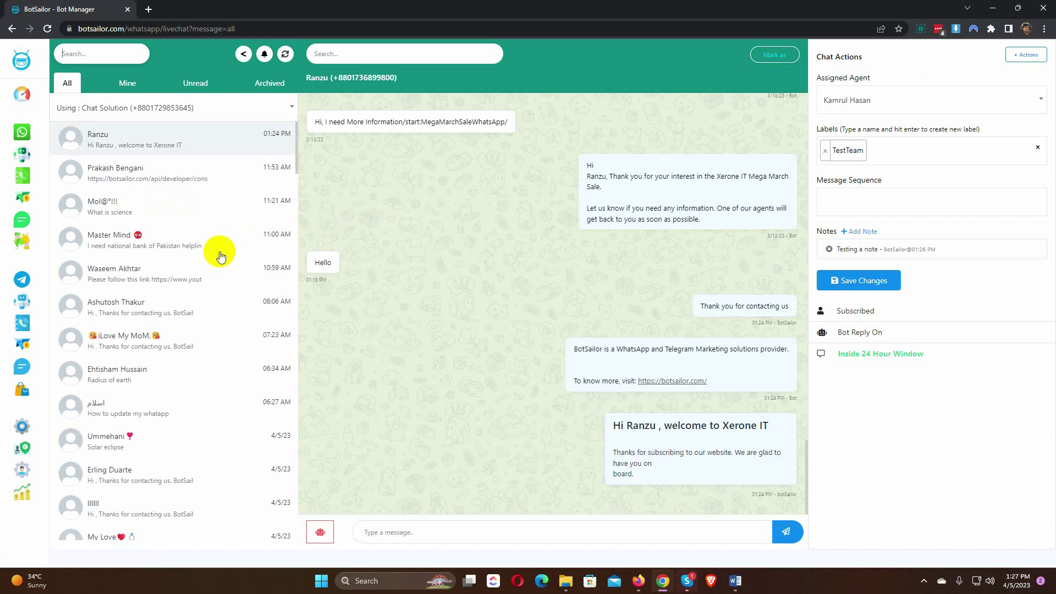
Step: Check the Assigned Agent list without changing it, then go to User & Team
scroll(218, 257, down, 5)
scroll(219, 257, up, 5)
drag(814, 79, 874, 81)
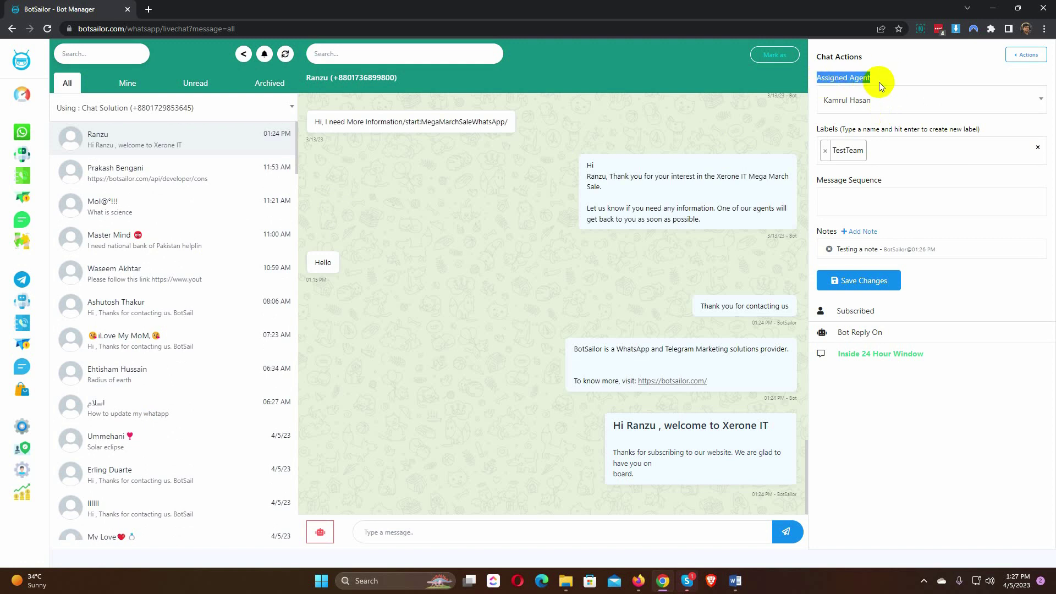
click(894, 101)
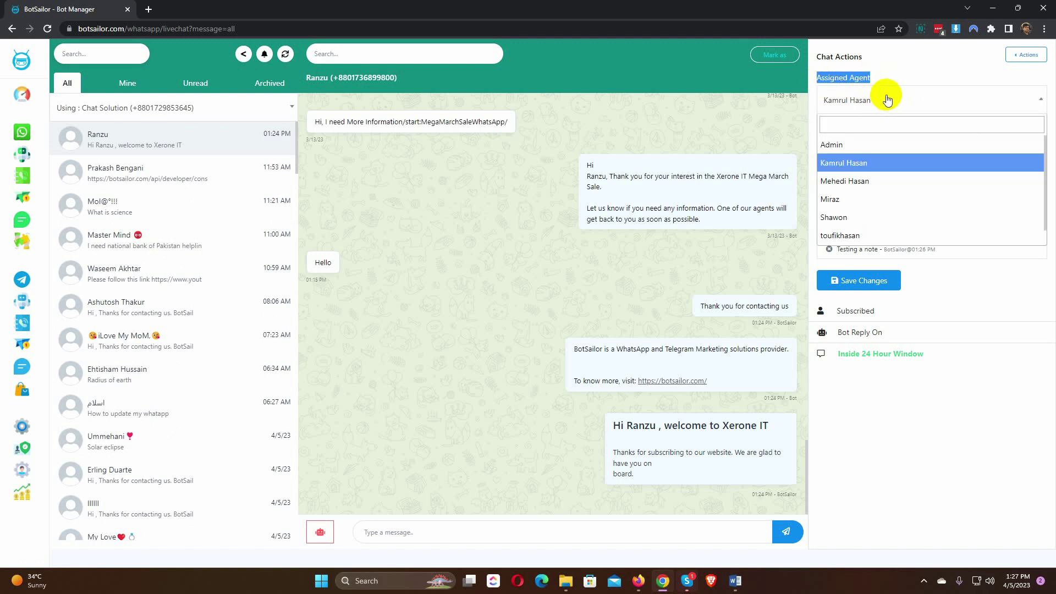
click(891, 75)
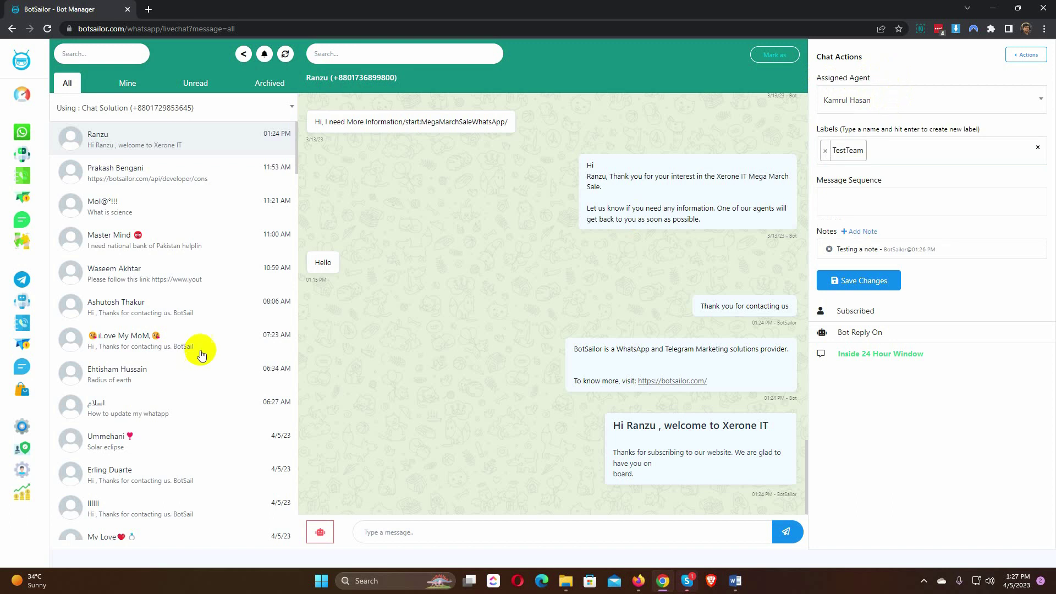
click(22, 469)
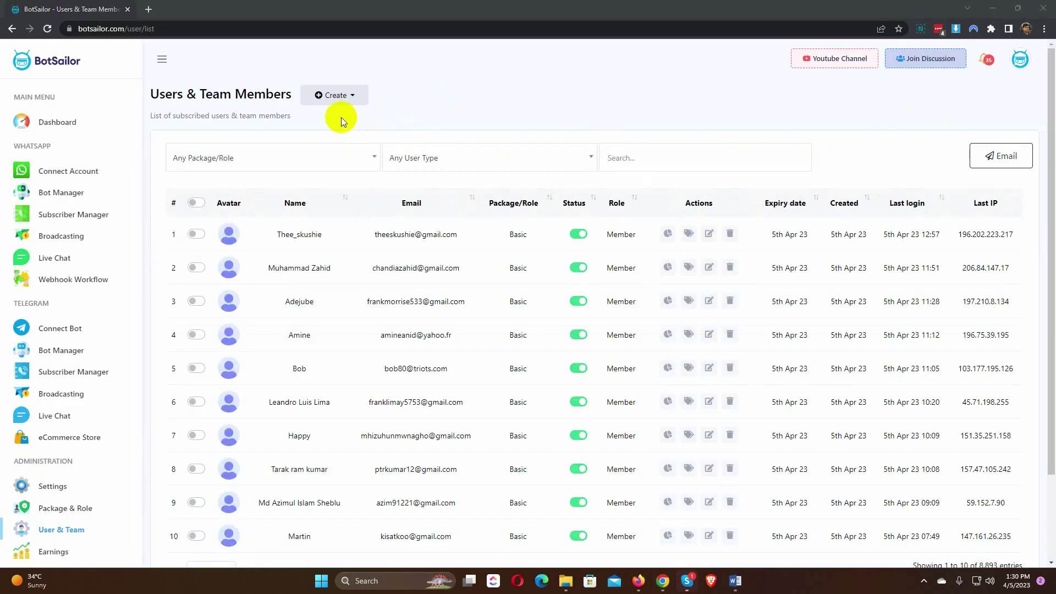
Step: Start a new team member with full name, e-mail and a suggested strong password
click(345, 103)
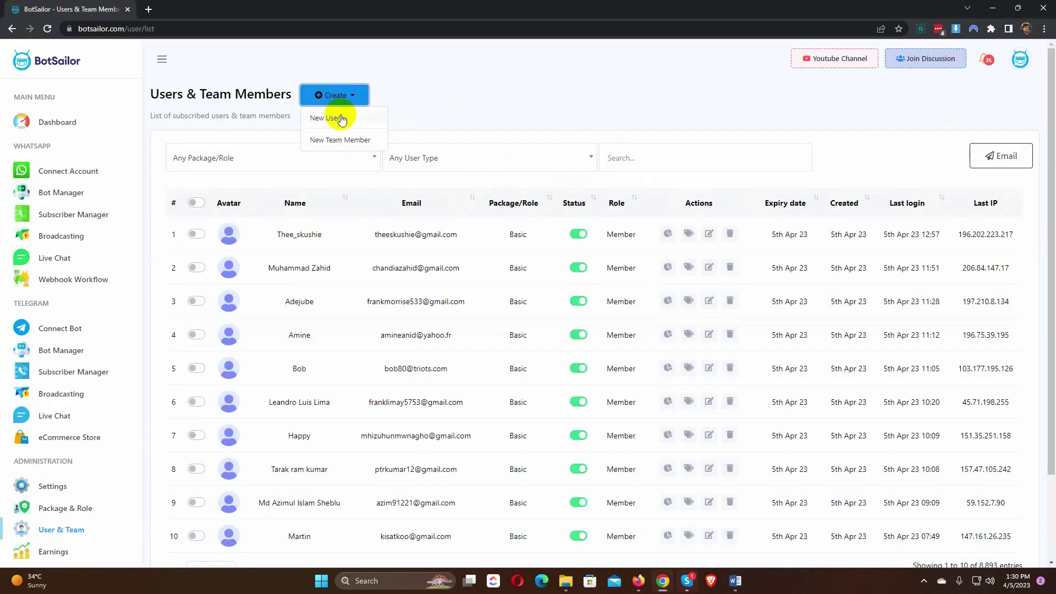
click(350, 139)
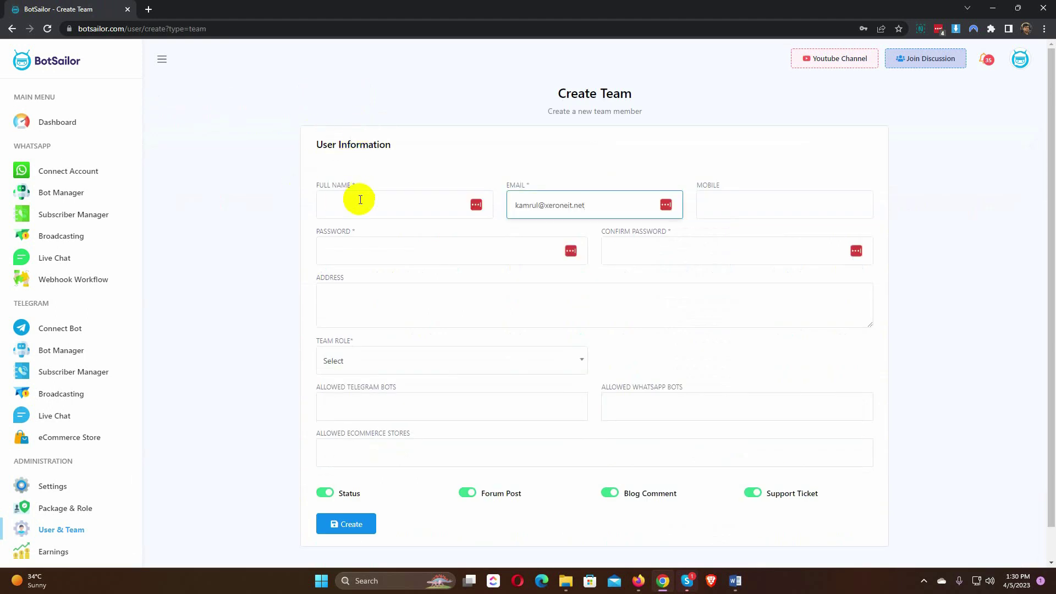
click(365, 208)
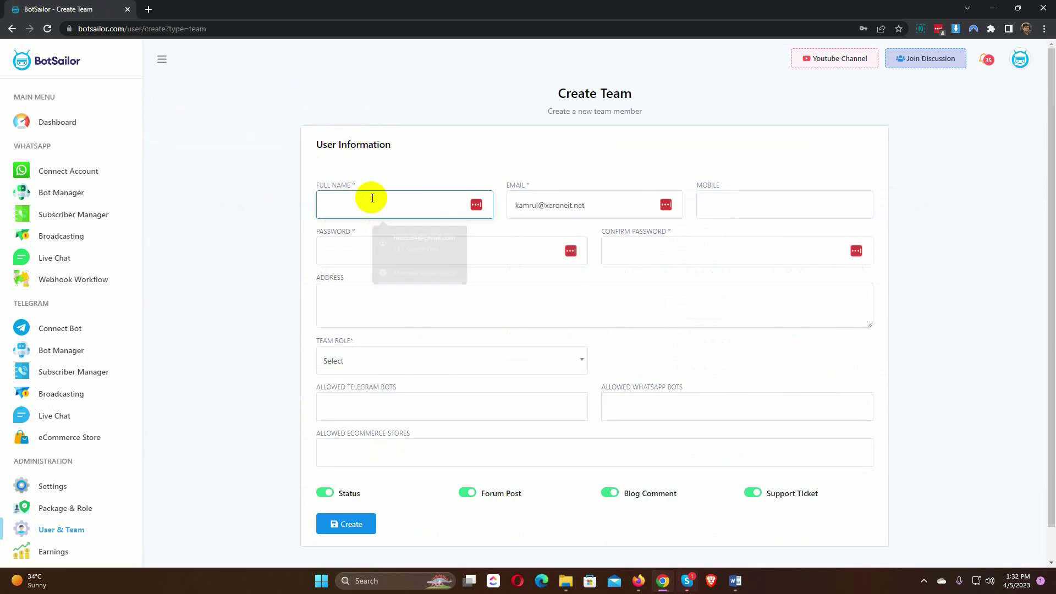
text(Ranzu)
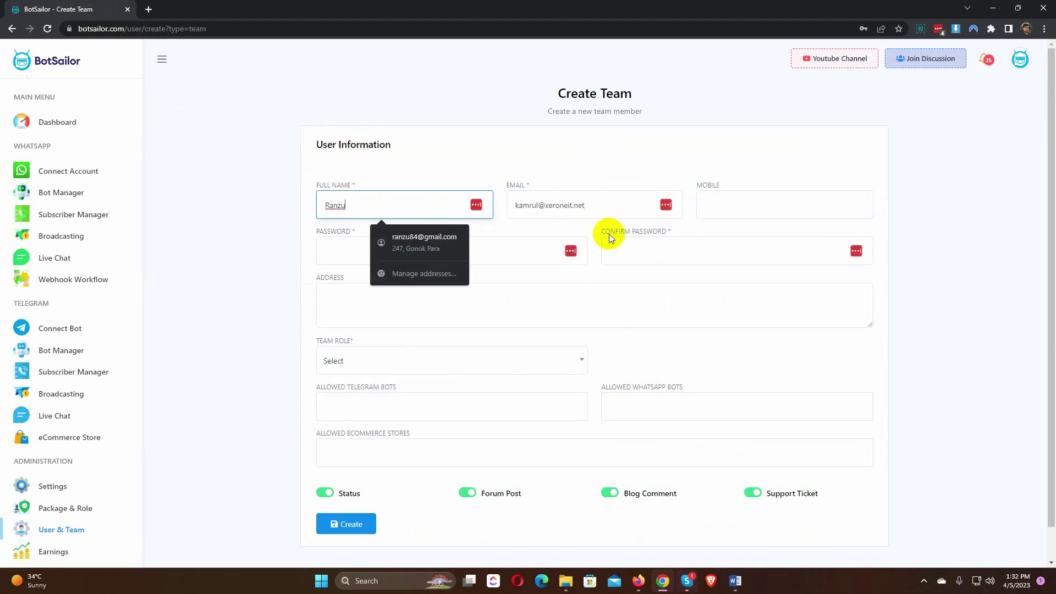
triple_click(541, 208)
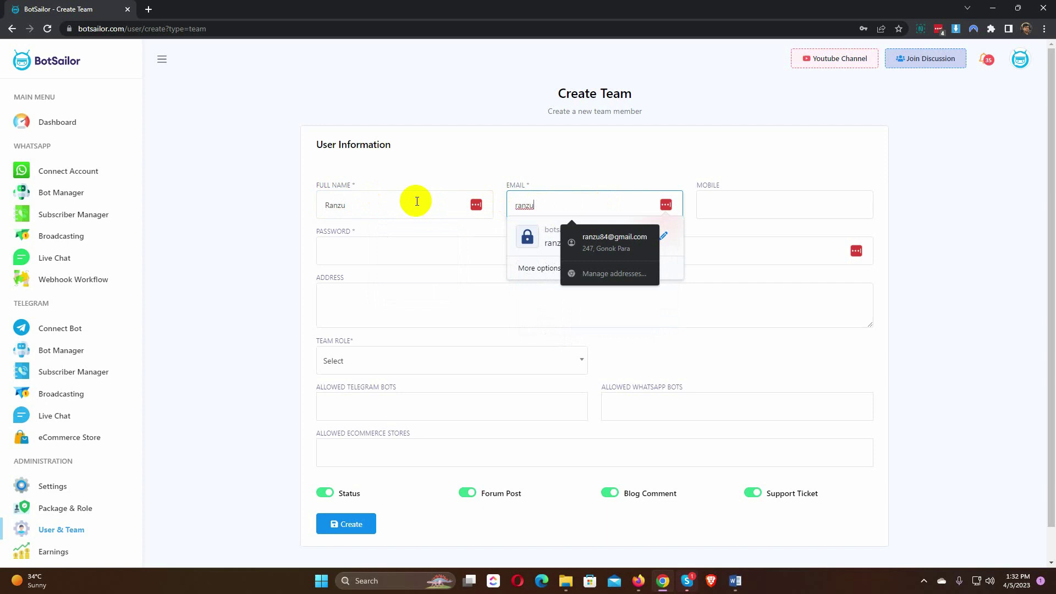
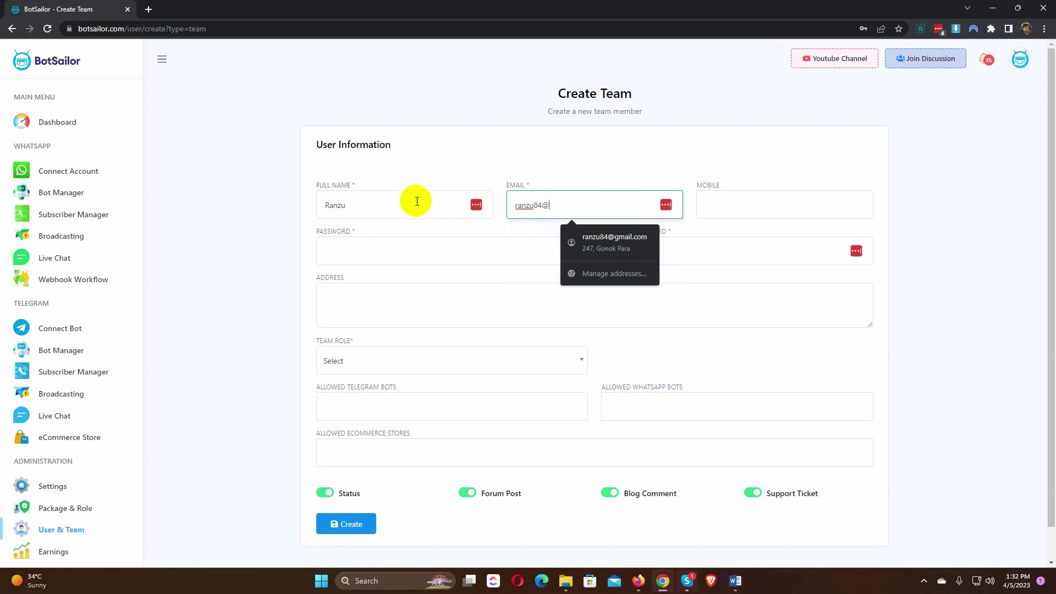
click(360, 247)
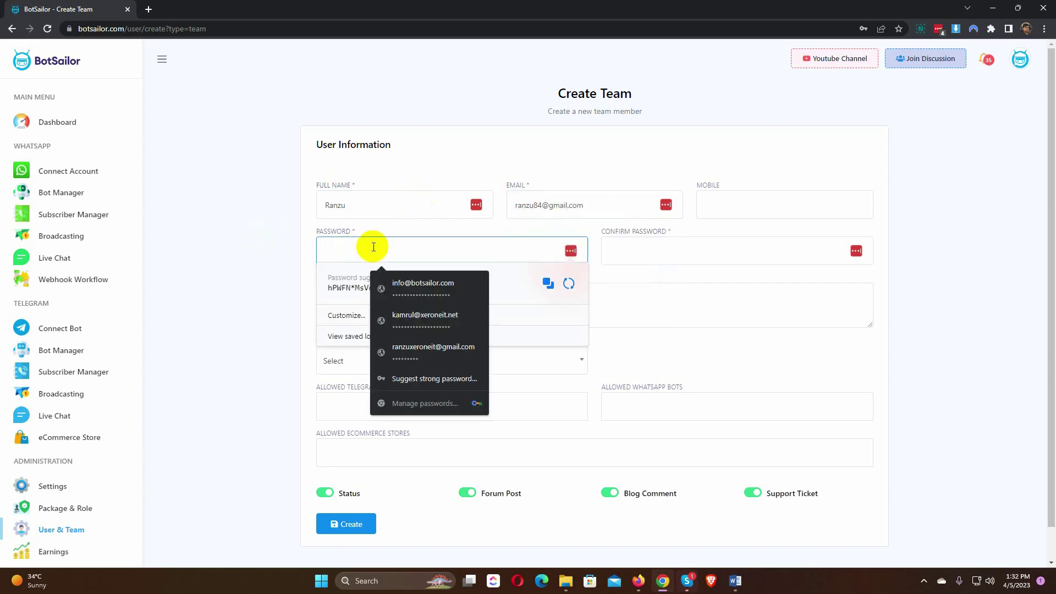
click(353, 278)
Step: Give the member the Team role and access to the Chatpion_bot Telegram bot
scroll(300, 307, down, 1)
click(341, 326)
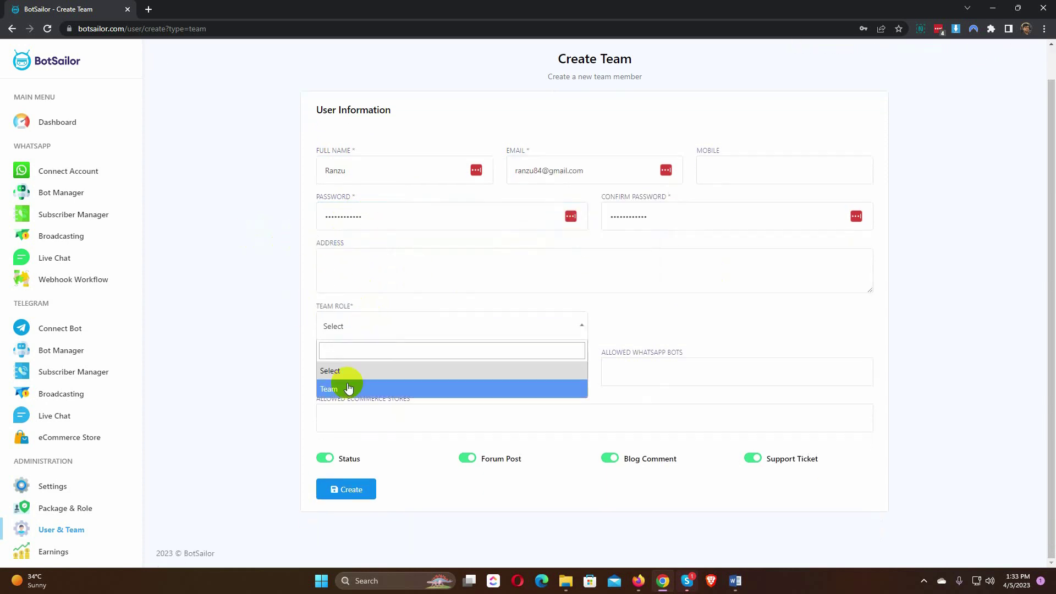
click(346, 389)
click(356, 379)
click(352, 413)
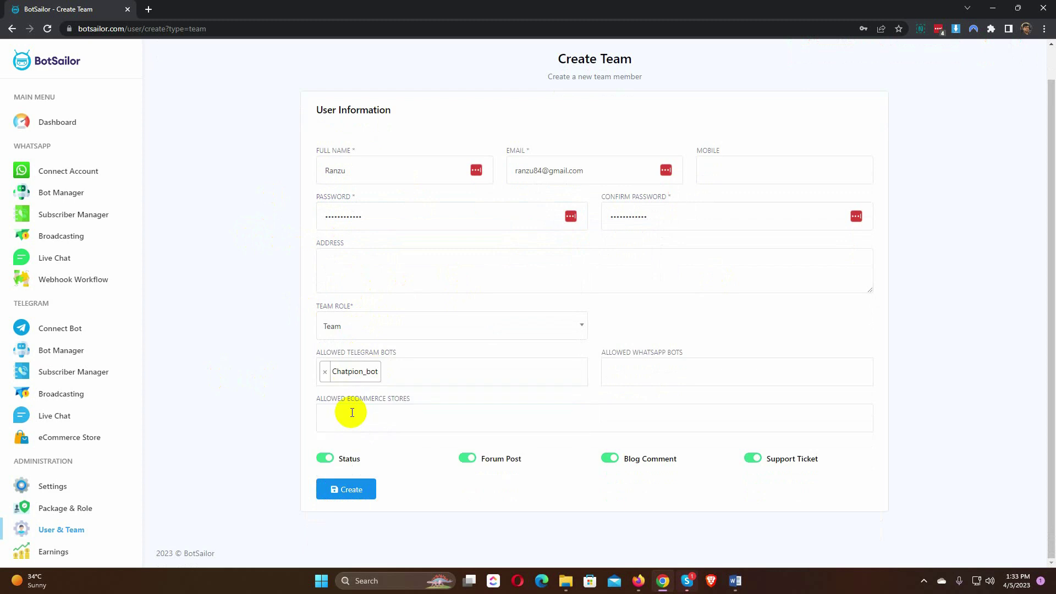
triple_click(700, 351)
click(703, 351)
Step: Add both Chat Solution WhatsApp bots and My store, then create the member
click(643, 373)
click(636, 394)
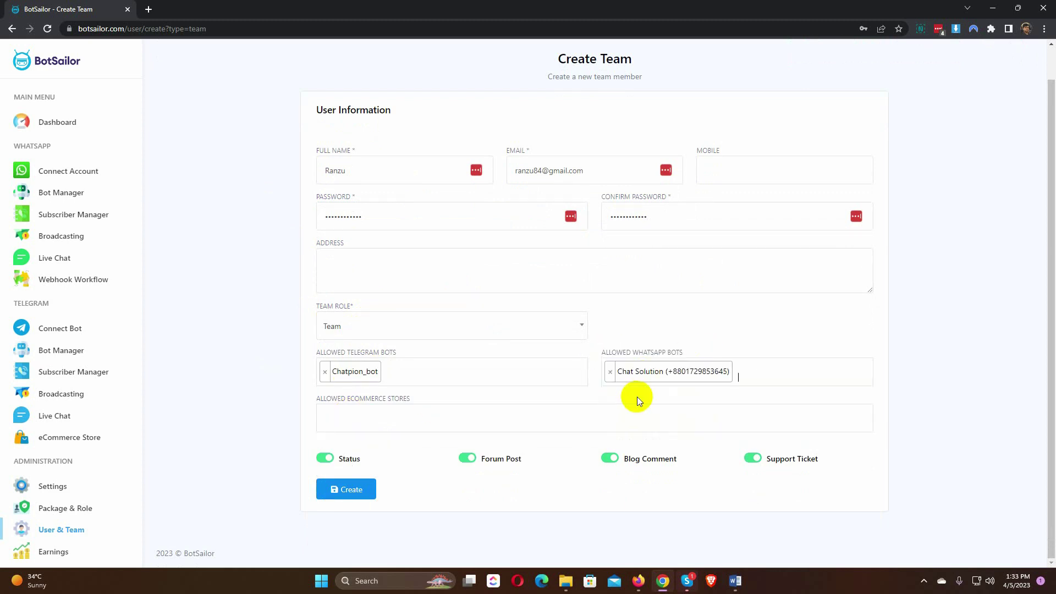
click(745, 371)
click(696, 412)
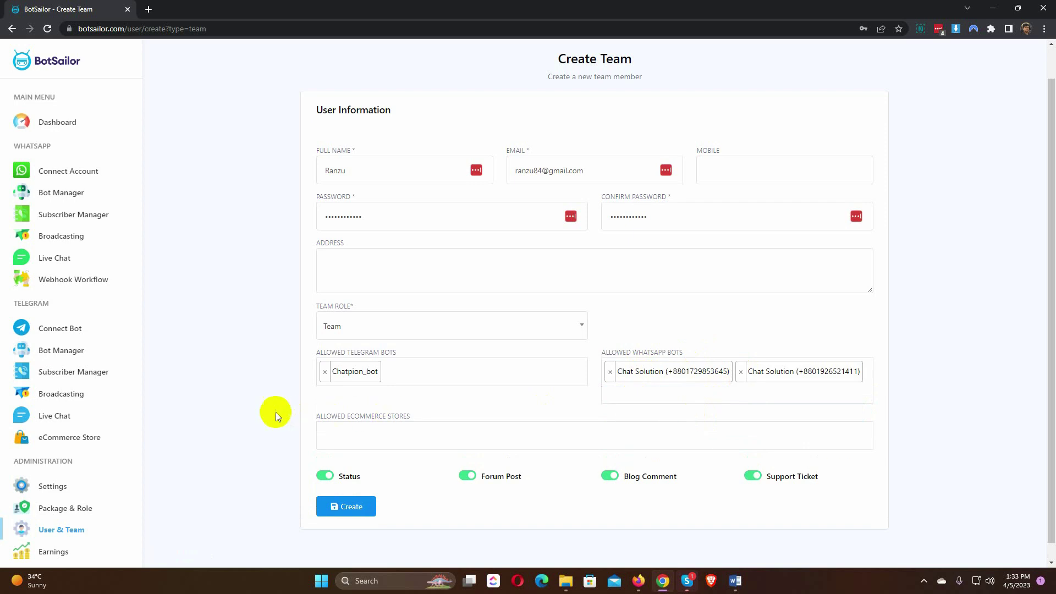
drag(315, 422, 424, 414)
click(367, 433)
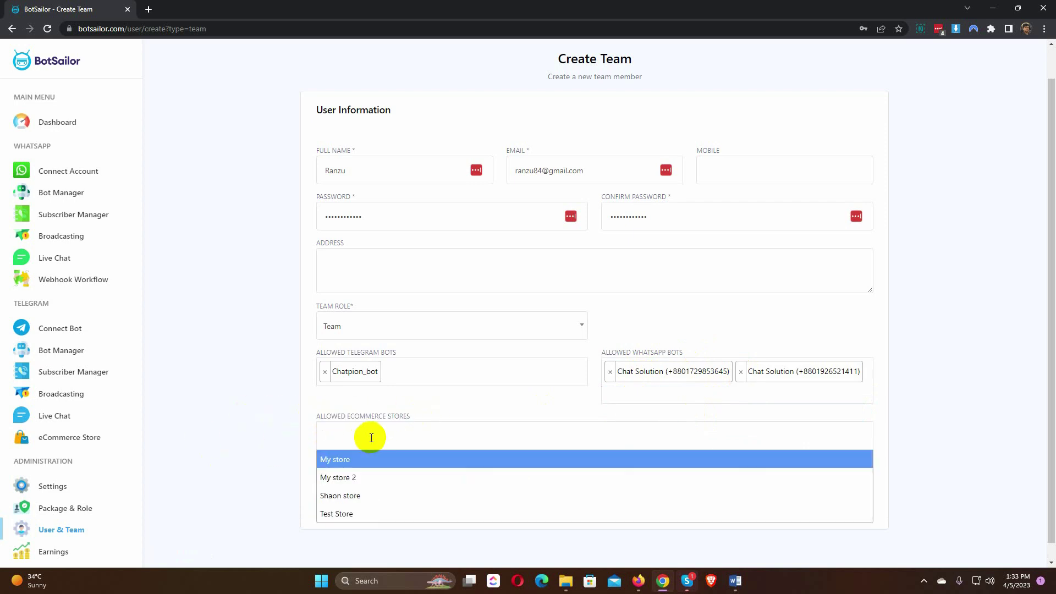
click(337, 459)
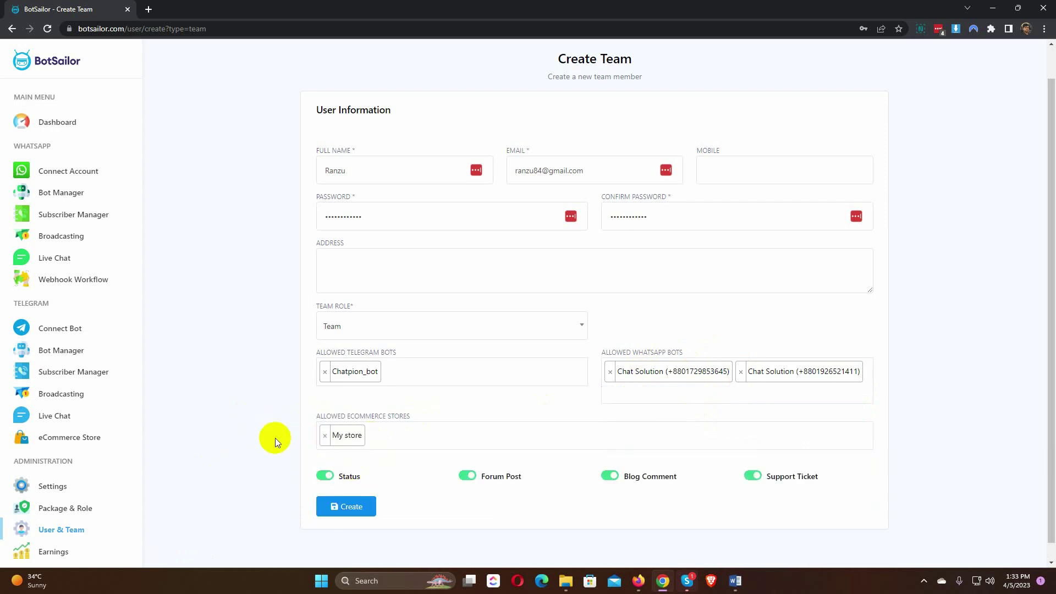
click(347, 507)
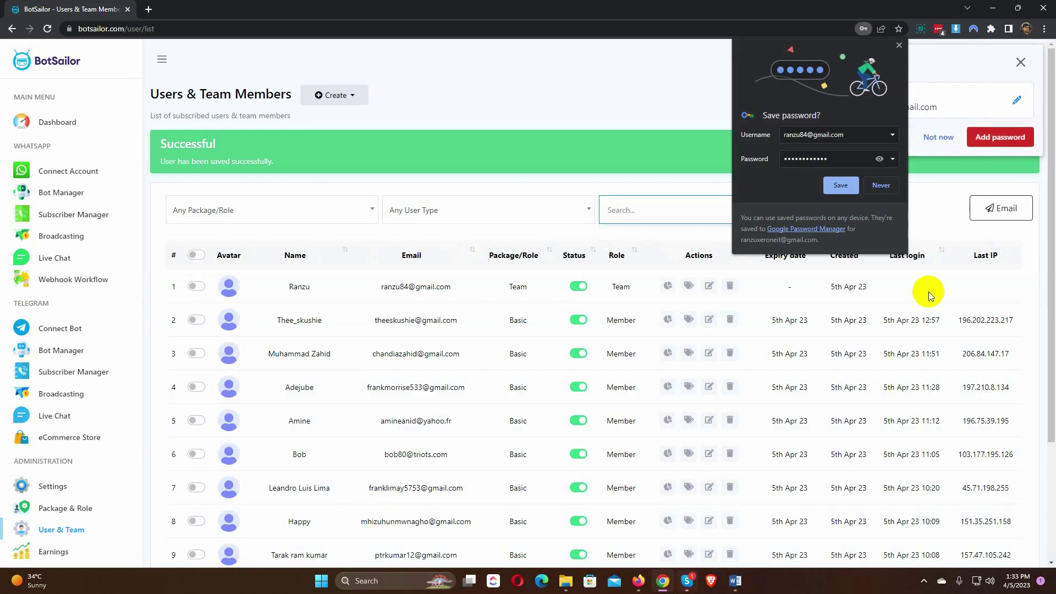
Step: Dismiss Chrome's save-password popup and add the login to LastPass
click(899, 46)
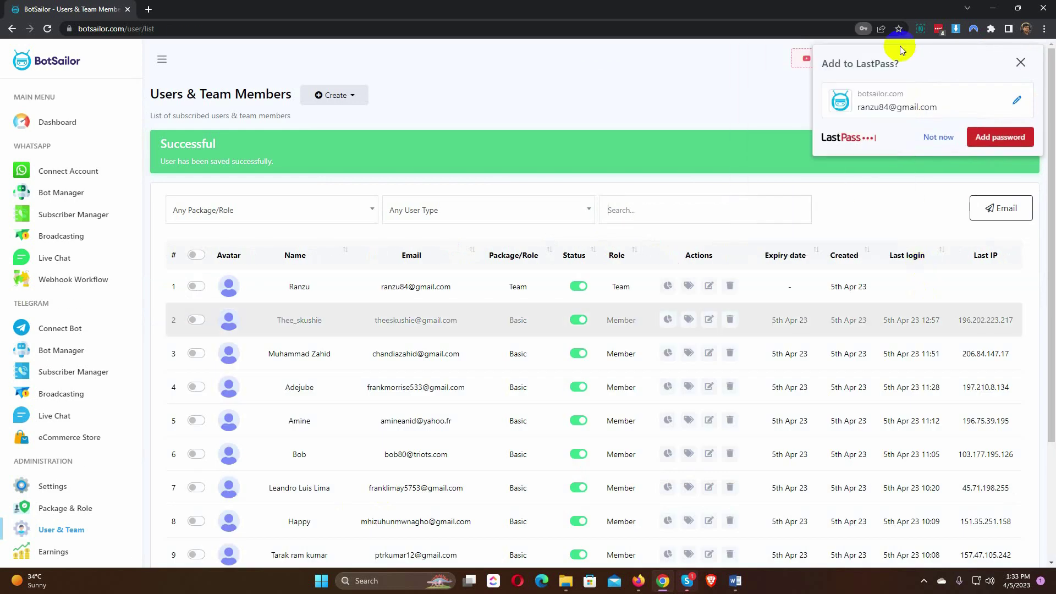
click(1000, 136)
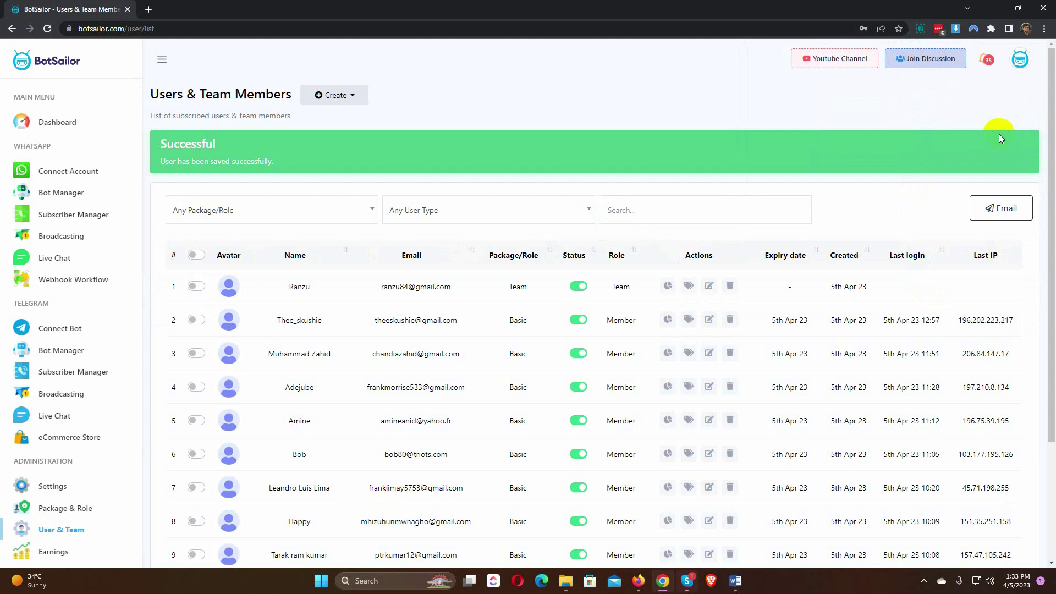
Step: Assign the new member as agent on a live chat, save, and return to the Dashboard
click(52, 259)
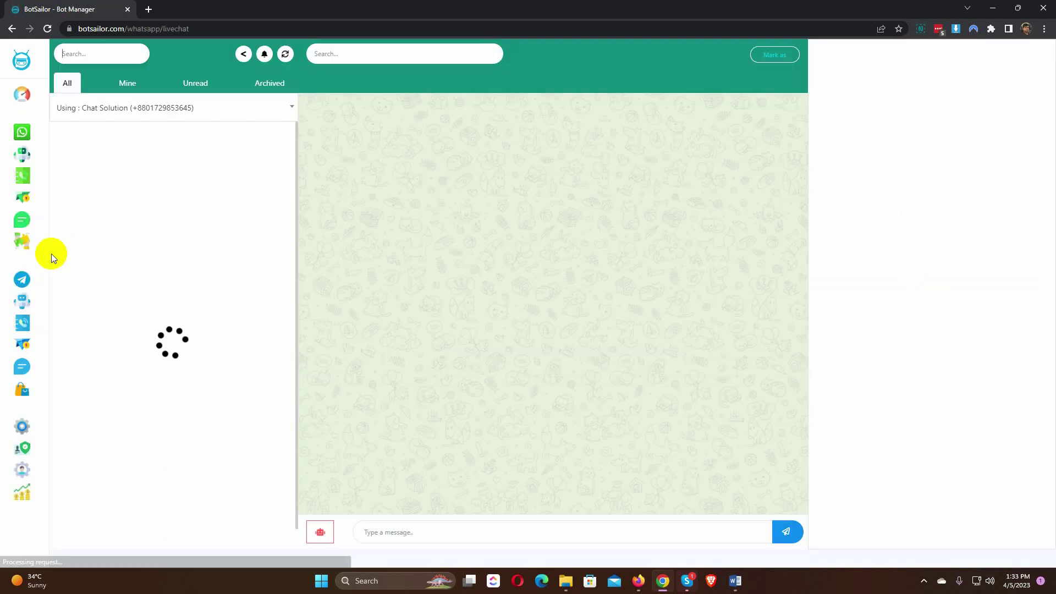
click(904, 101)
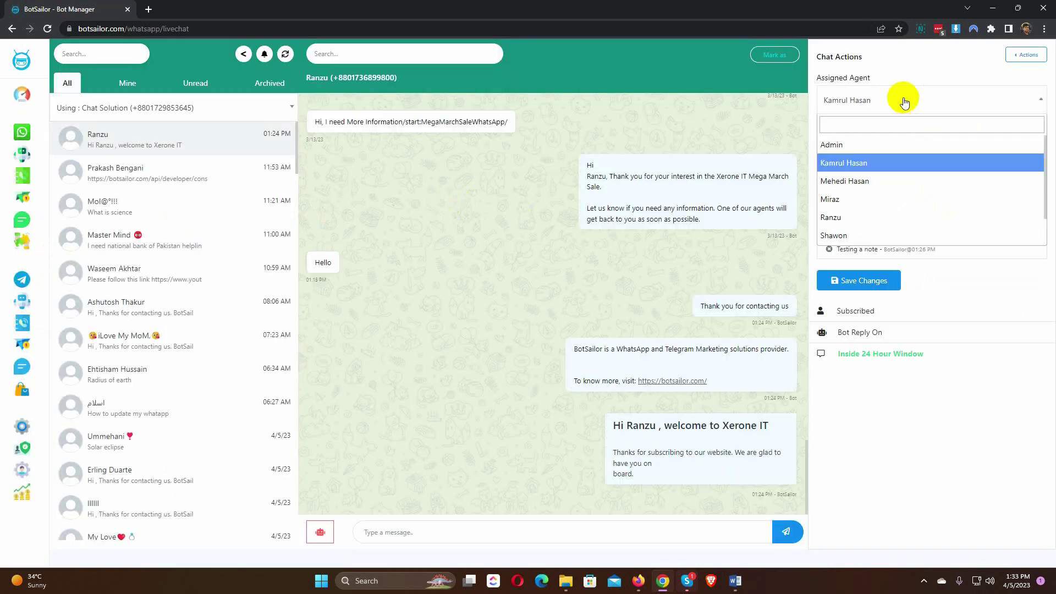
click(864, 216)
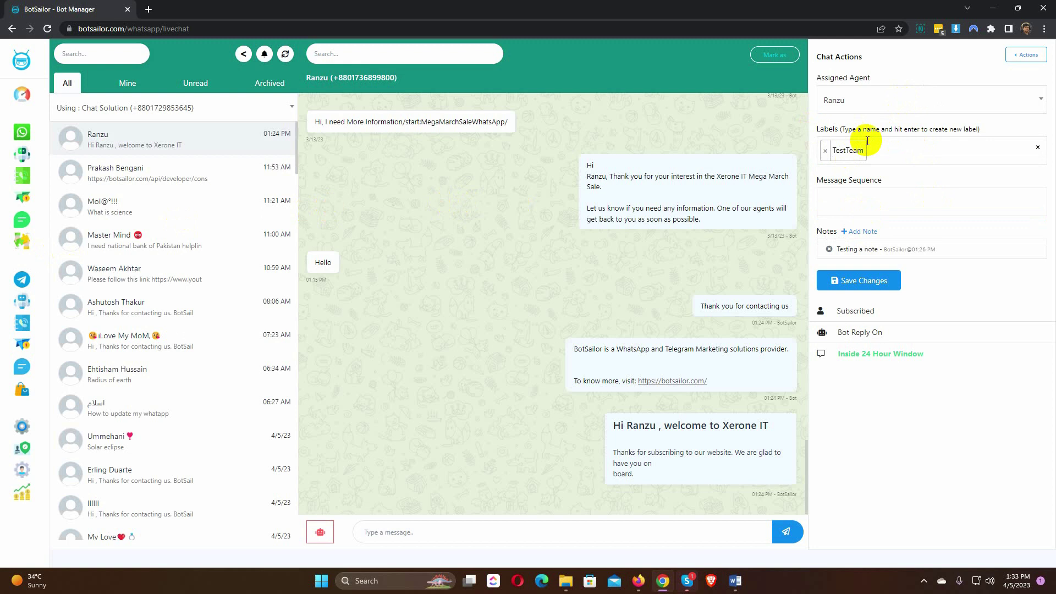
click(875, 281)
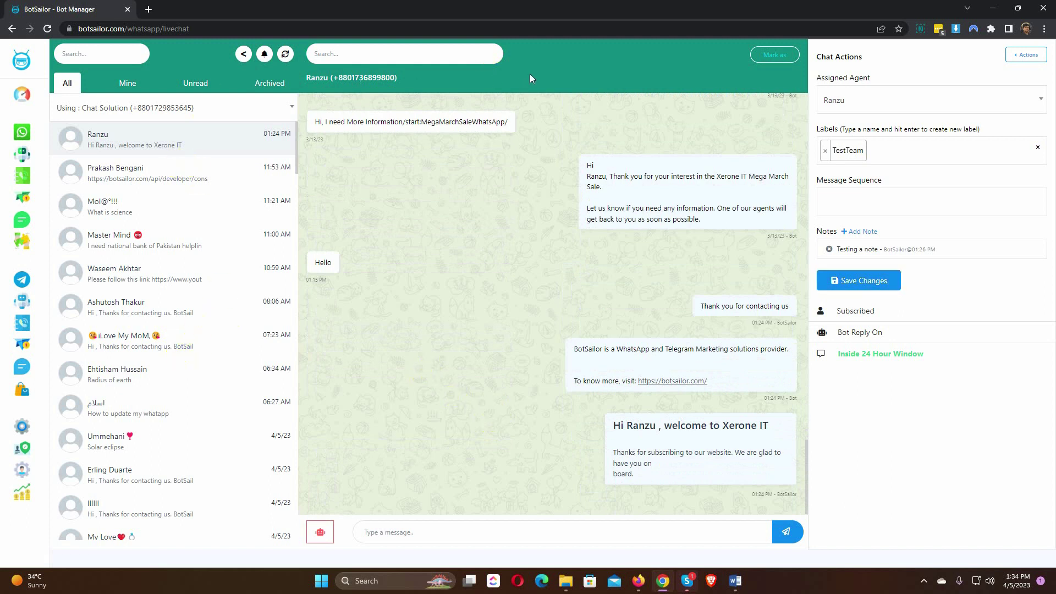
click(536, 328)
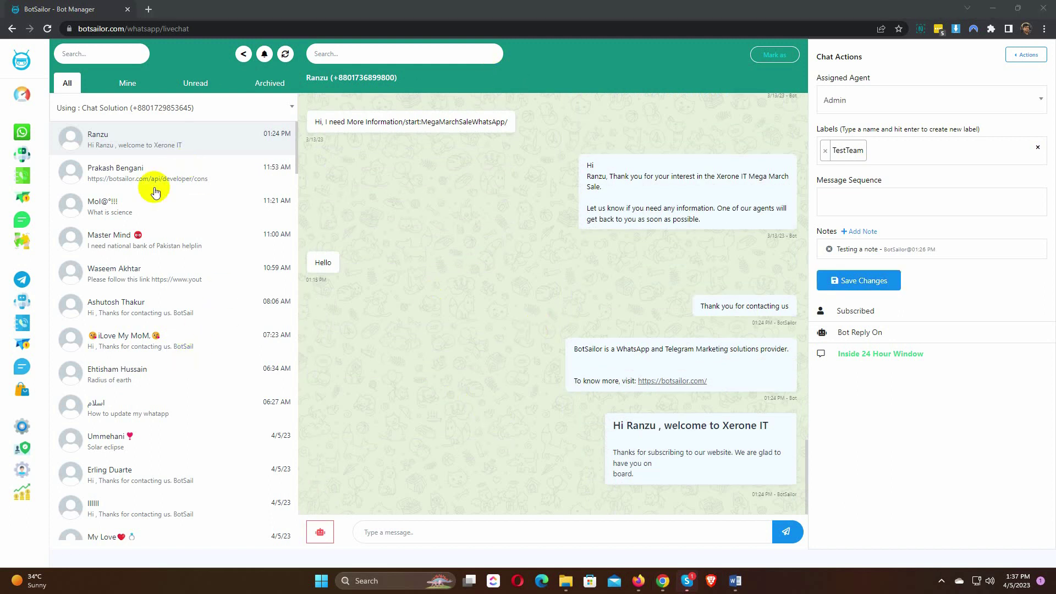
click(243, 54)
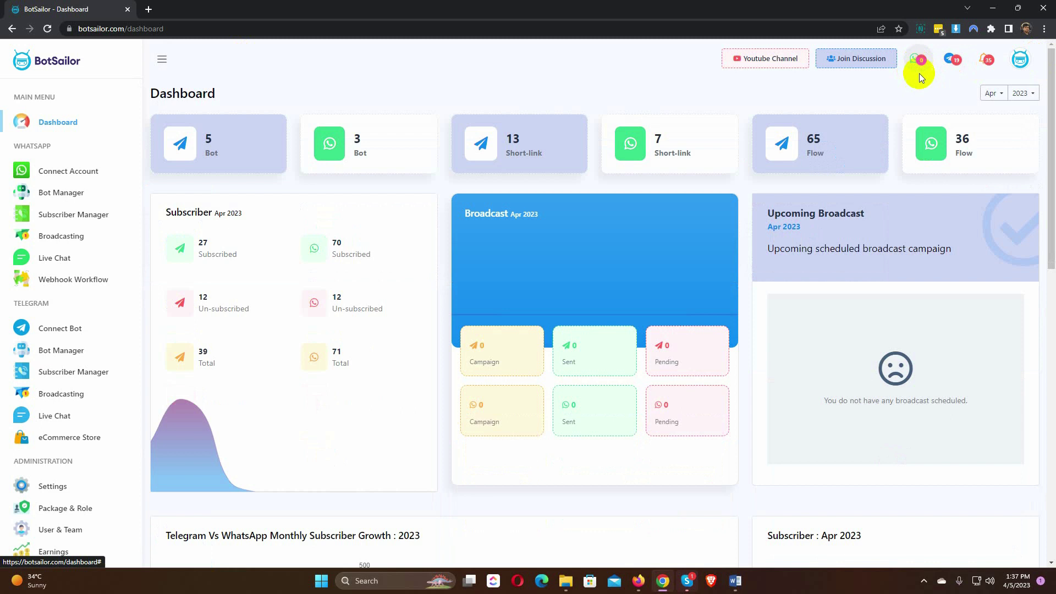
Step: Open the newest Telegram inbox message, a contact's coupon conversation, in Telegram Live Chat
click(955, 62)
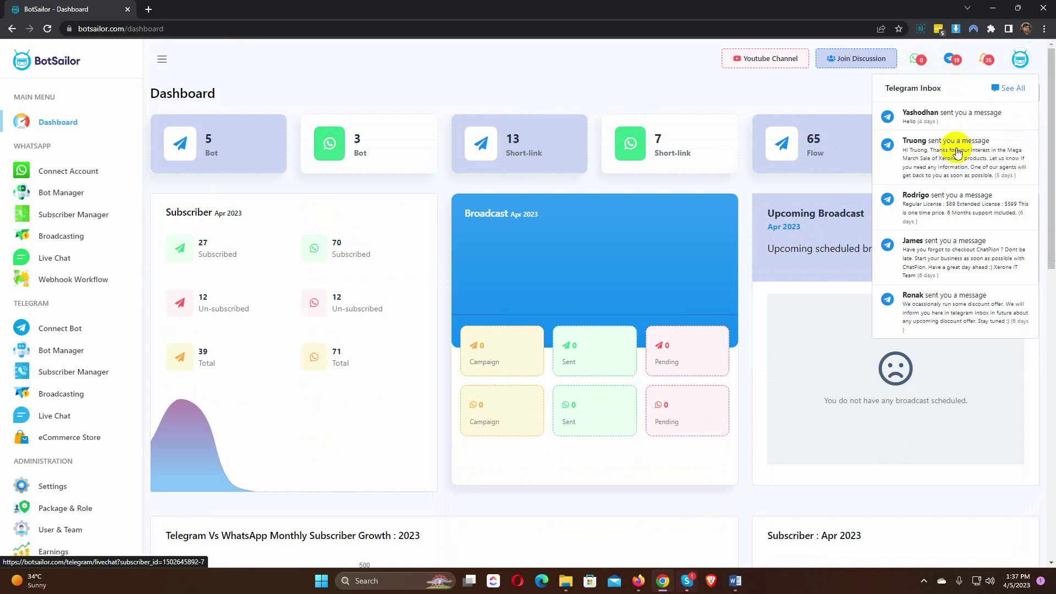
scroll(943, 160, down, 4)
scroll(947, 163, up, 2)
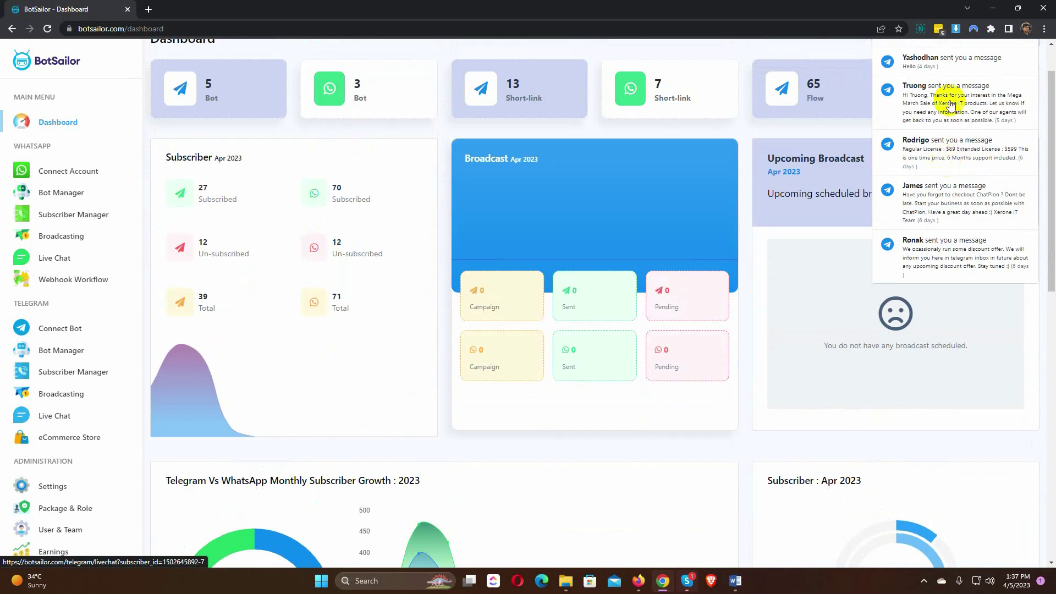
scroll(941, 100, up, 2)
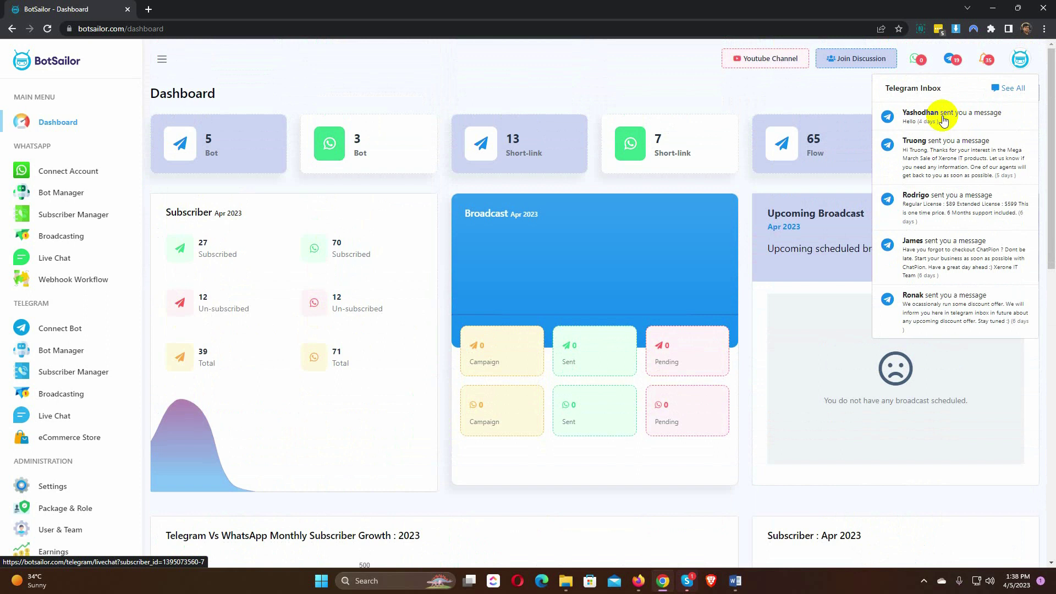
click(944, 120)
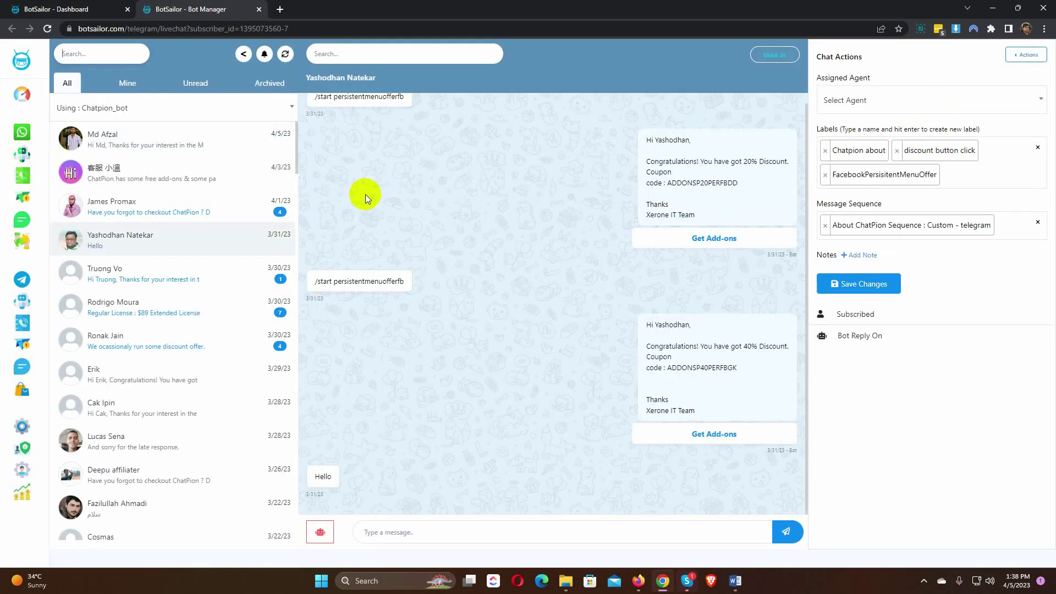
scroll(220, 259, down, 2)
scroll(220, 259, up, 2)
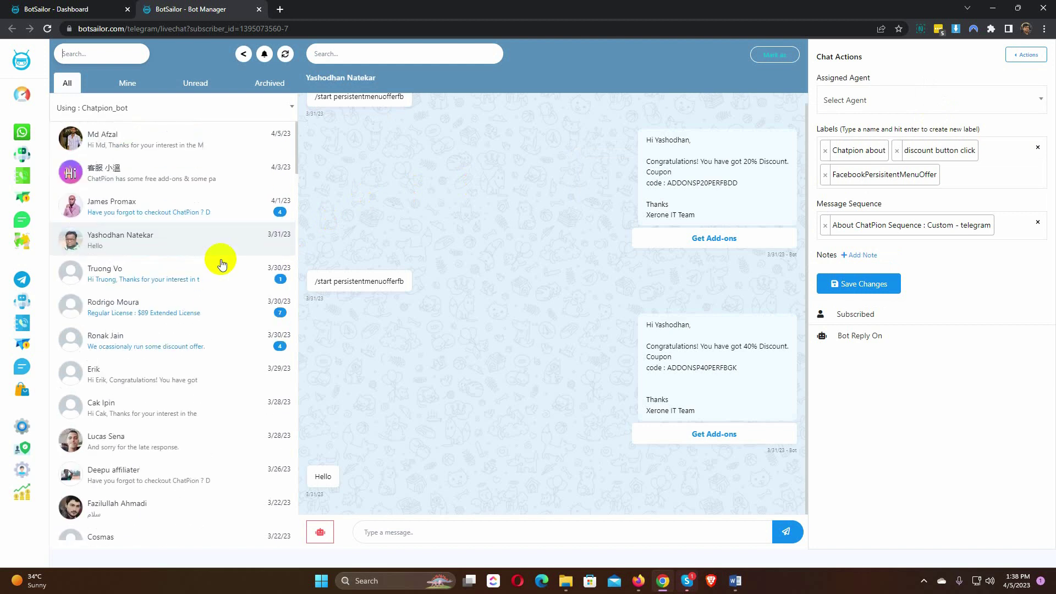